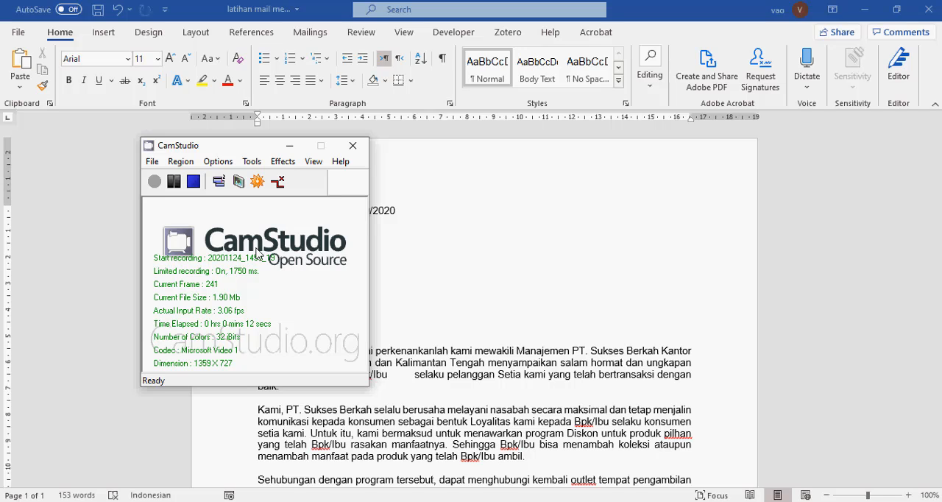
Look through the letter from its number, urgency and recipient lines down to the body paragraphs and the company signature
{"action": "left_click", "coordinate": [286, 142]}
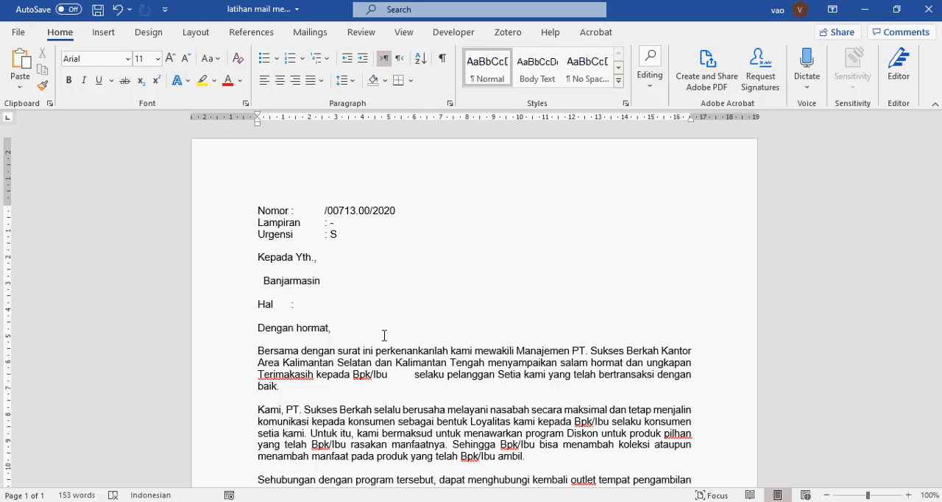
{"action": "scroll", "coordinate": [384, 335], "scroll_direction": "down", "scroll_amount": 2}
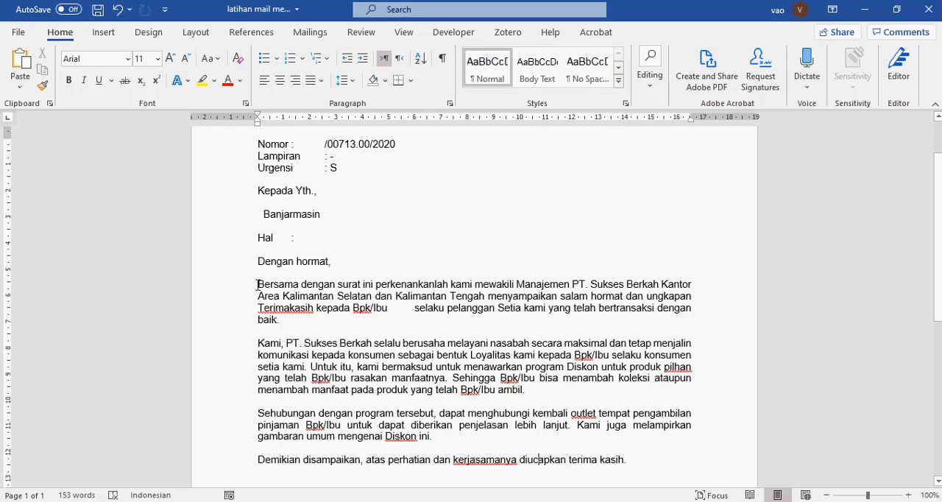
{"action": "left_click_drag", "start_coordinate": [258, 284], "coordinate": [567, 460]}
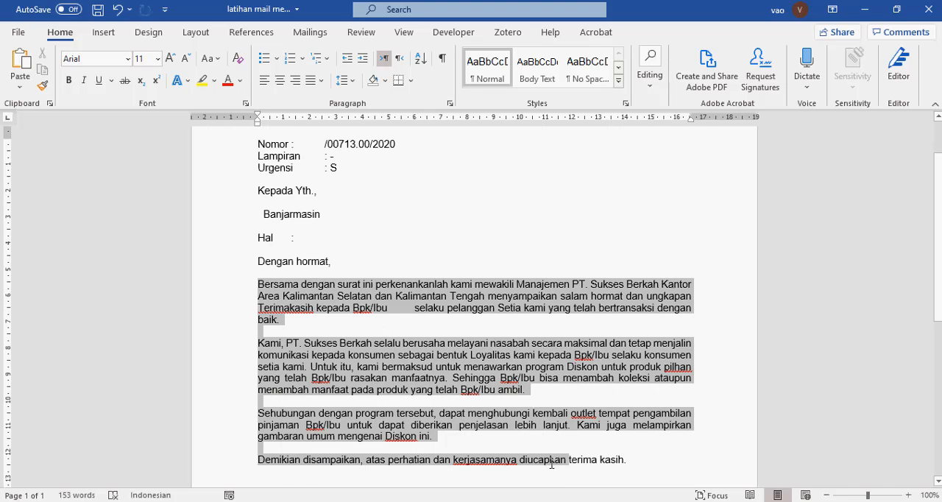
{"action": "left_click", "coordinate": [459, 384]}
{"action": "scroll", "coordinate": [442, 382], "scroll_direction": "up", "scroll_amount": 2}
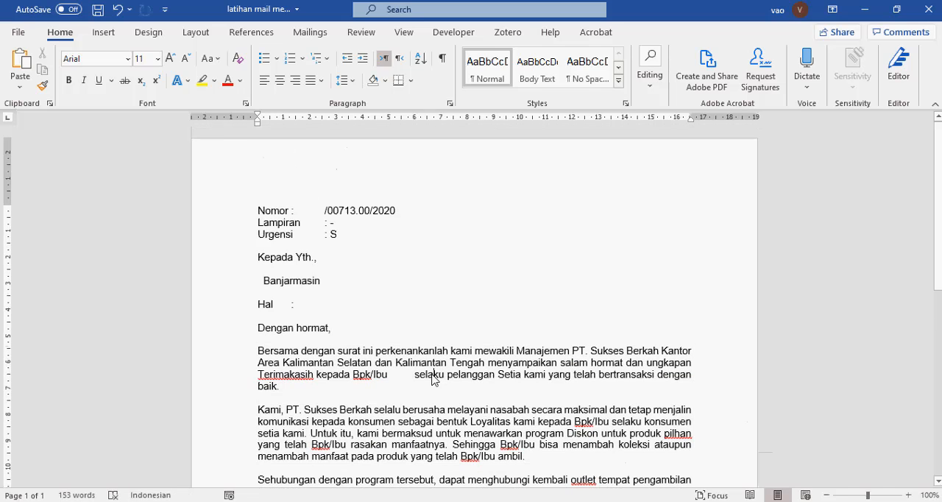
{"action": "left_click", "coordinate": [434, 375]}
{"action": "left_click", "coordinate": [302, 210]}
{"action": "left_click_drag", "start_coordinate": [301, 210], "coordinate": [395, 210]}
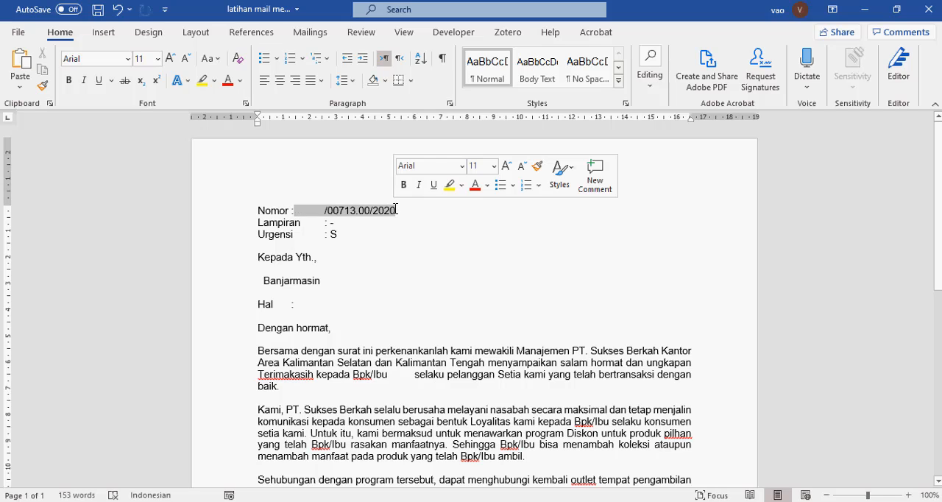
{"action": "left_click", "coordinate": [356, 234]}
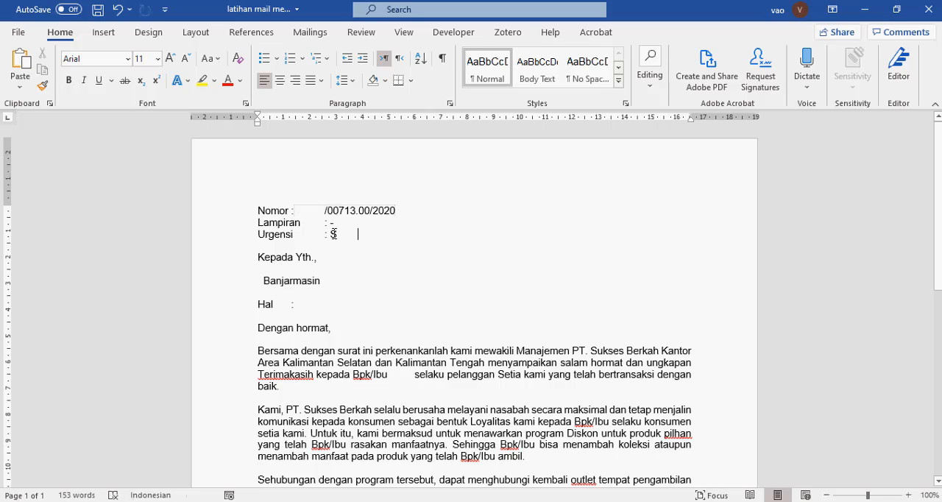
{"action": "left_click_drag", "start_coordinate": [324, 234], "coordinate": [338, 235]}
{"action": "left_click", "coordinate": [343, 234]}
{"action": "left_click", "coordinate": [272, 268]}
{"action": "left_click", "coordinate": [403, 374]}
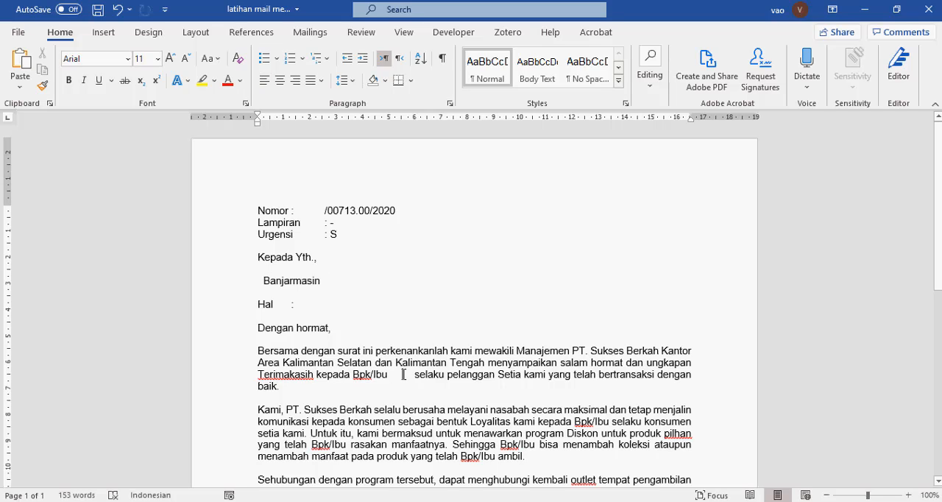
{"action": "scroll", "coordinate": [403, 374], "scroll_direction": "down", "scroll_amount": 2}
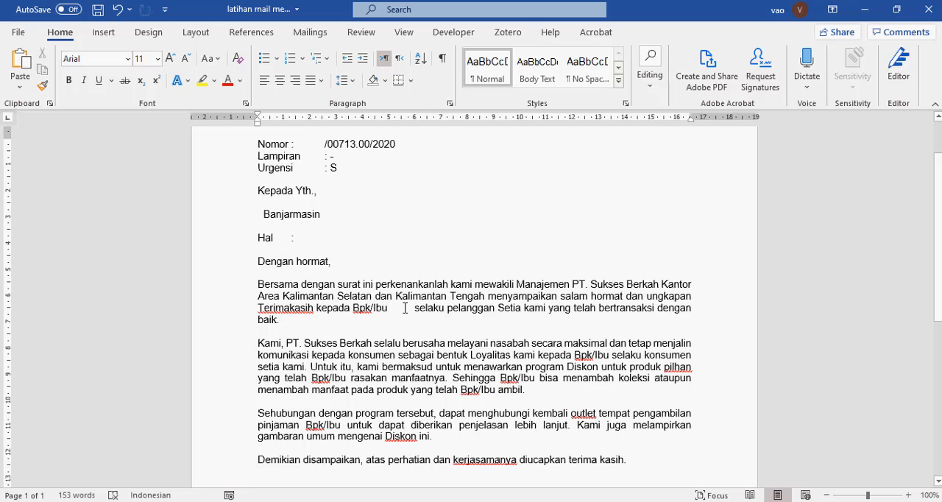
{"action": "scroll", "coordinate": [454, 378], "scroll_direction": "down", "scroll_amount": 1}
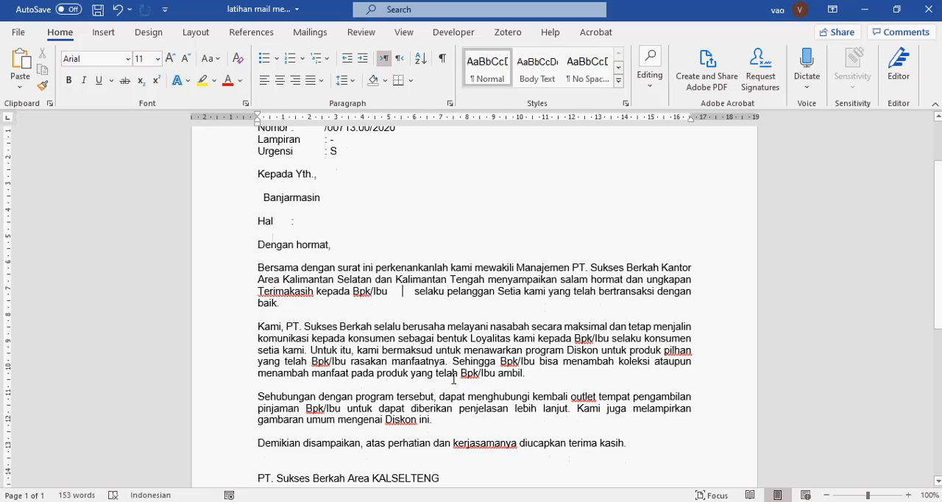
{"action": "scroll", "coordinate": [453, 379], "scroll_direction": "down", "scroll_amount": 3}
{"action": "scroll", "coordinate": [466, 295], "scroll_direction": "up", "scroll_amount": 3}
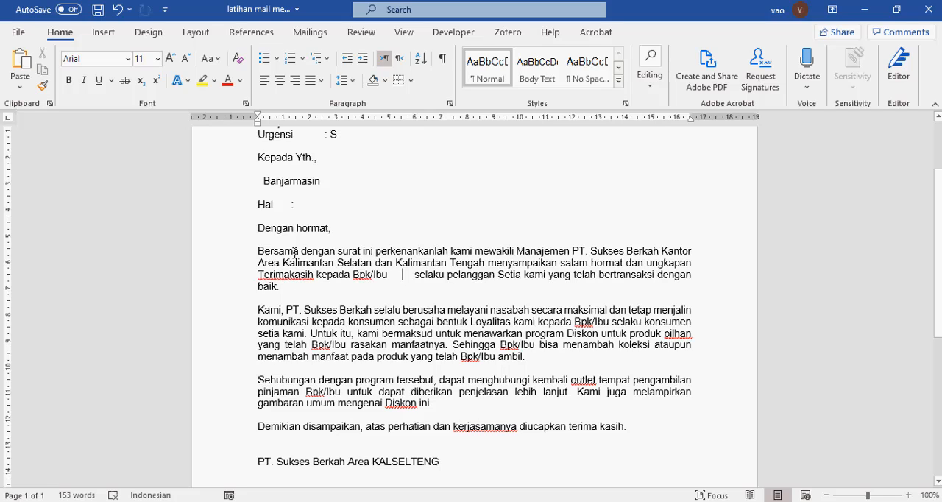
{"action": "scroll", "coordinate": [457, 336], "scroll_direction": "up", "scroll_amount": 3}
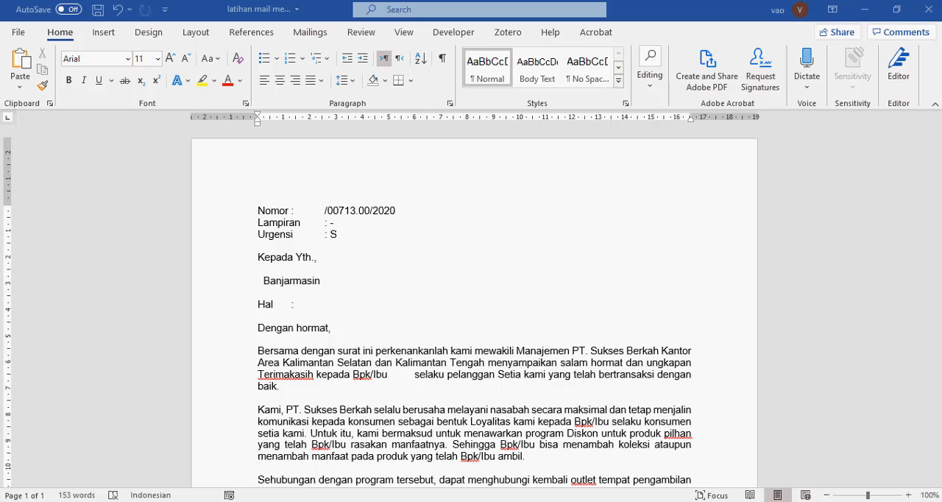
{"action": "right_click", "coordinate": [734, 501]}
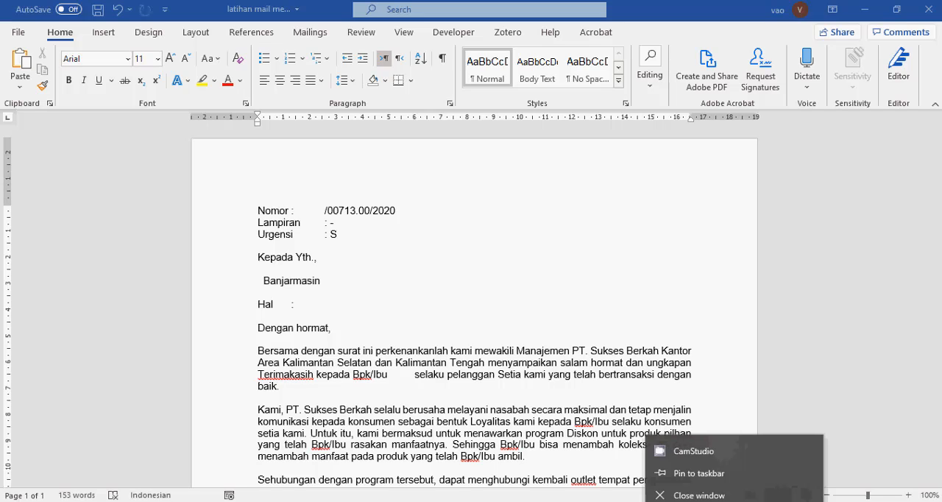
{"action": "left_click", "coordinate": [692, 444]}
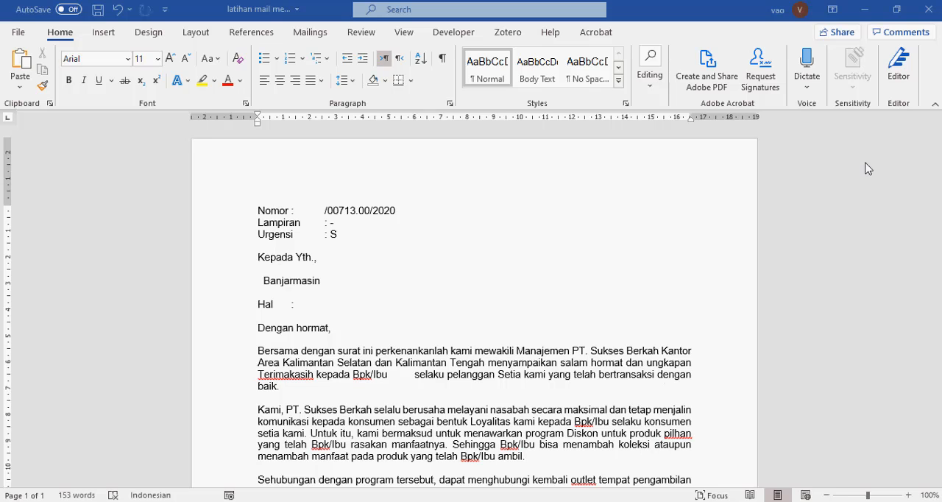
{"action": "left_click", "coordinate": [862, 9]}
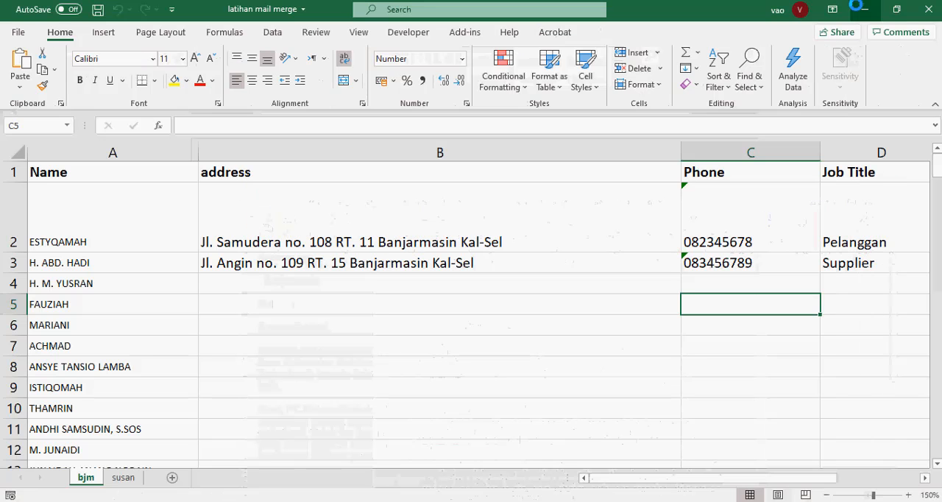
{"action": "left_click", "coordinate": [861, 9]}
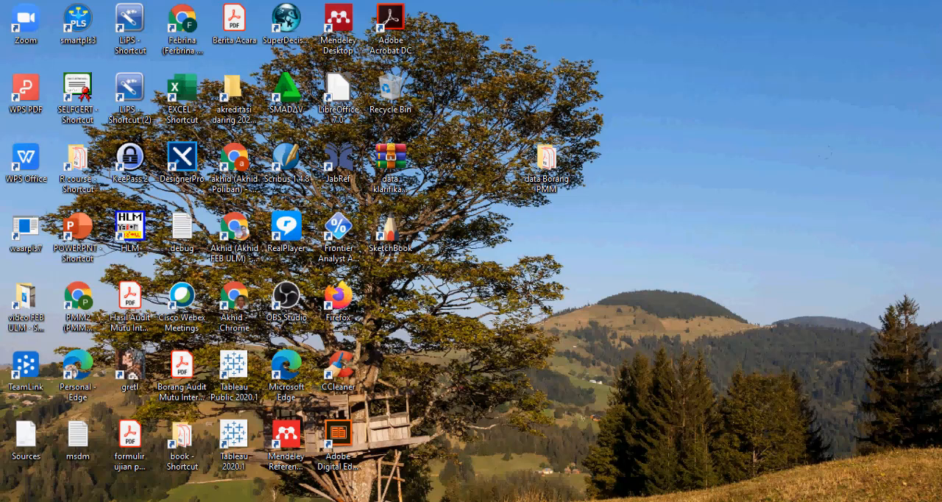
{"action": "right_click", "coordinate": [734, 501]}
{"action": "key", "text": "Escape"}
{"action": "right_click", "coordinate": [734, 501]}
{"action": "left_click", "coordinate": [759, 501]}
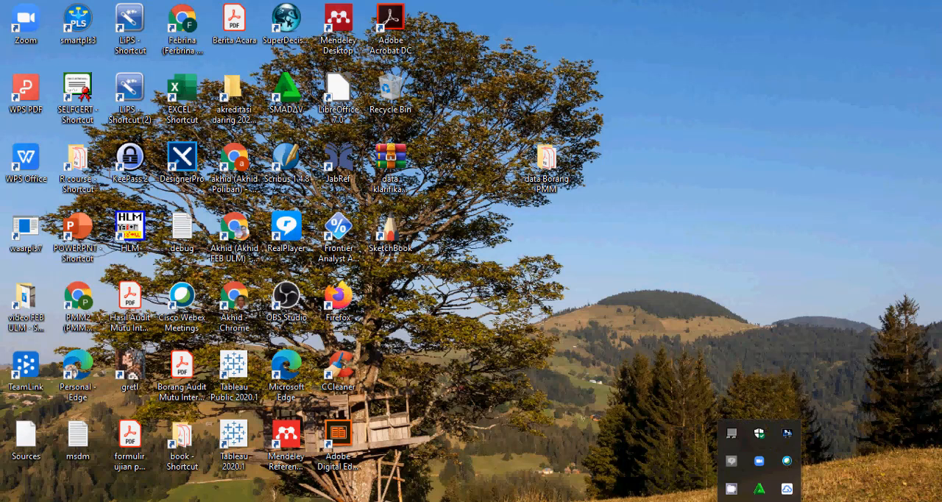
{"action": "left_click", "coordinate": [731, 489]}
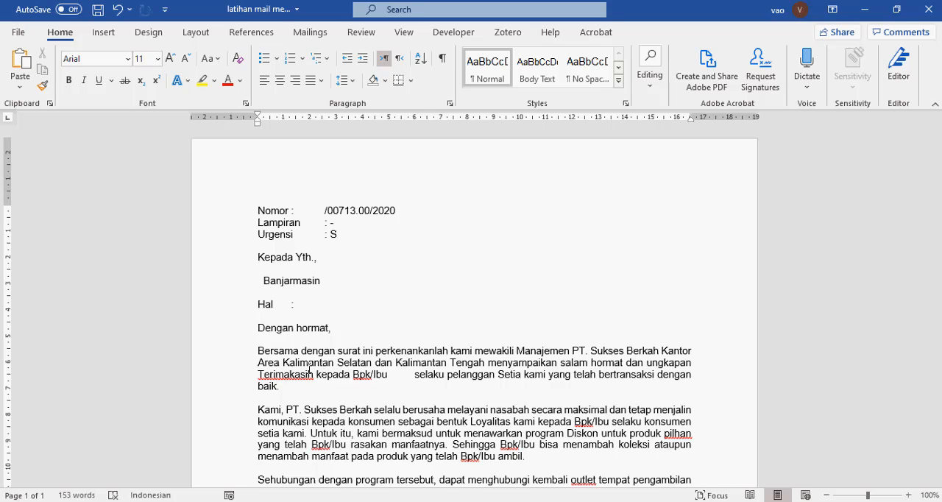
Add the centered heading "Fakultas Ekonomi dan Bisnis" to the letter's page header
{"action": "left_click", "coordinate": [294, 210]}
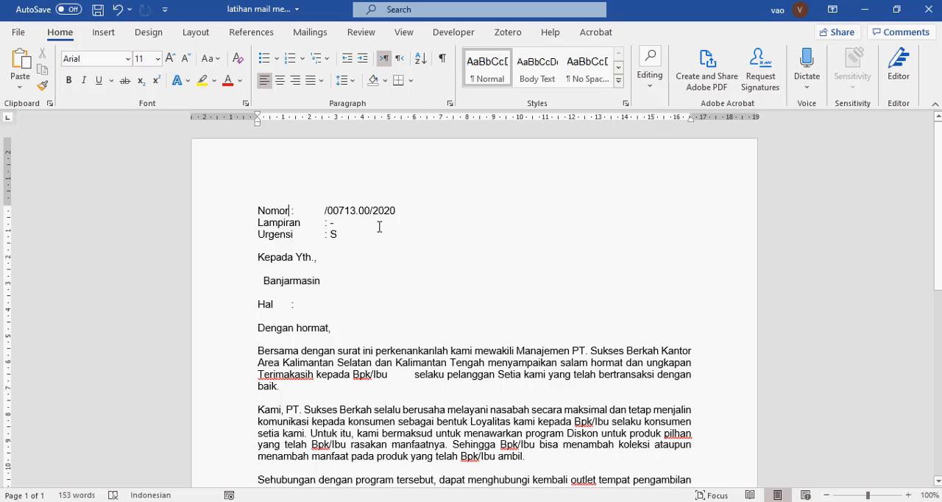
{"action": "key", "text": "Right"}
{"action": "key", "text": "Right"}
{"action": "double_click", "coordinate": [336, 175]}
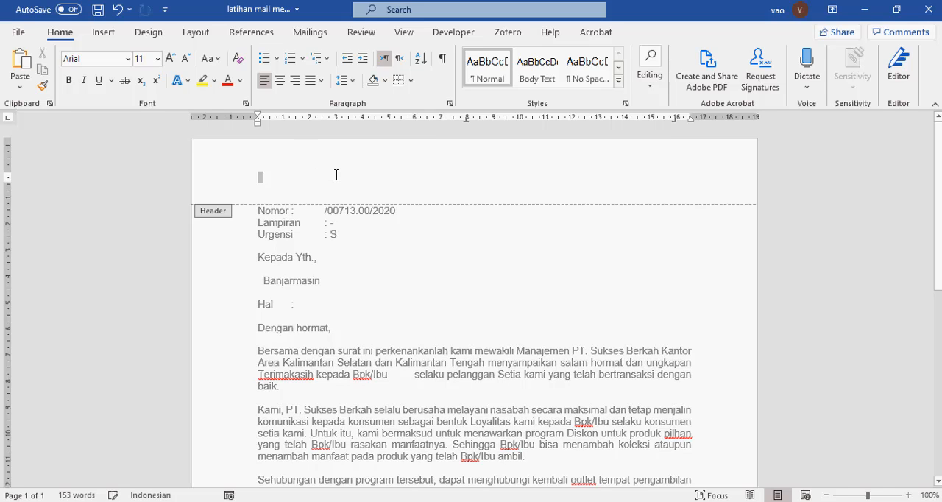
{"action": "left_click", "coordinate": [256, 177]}
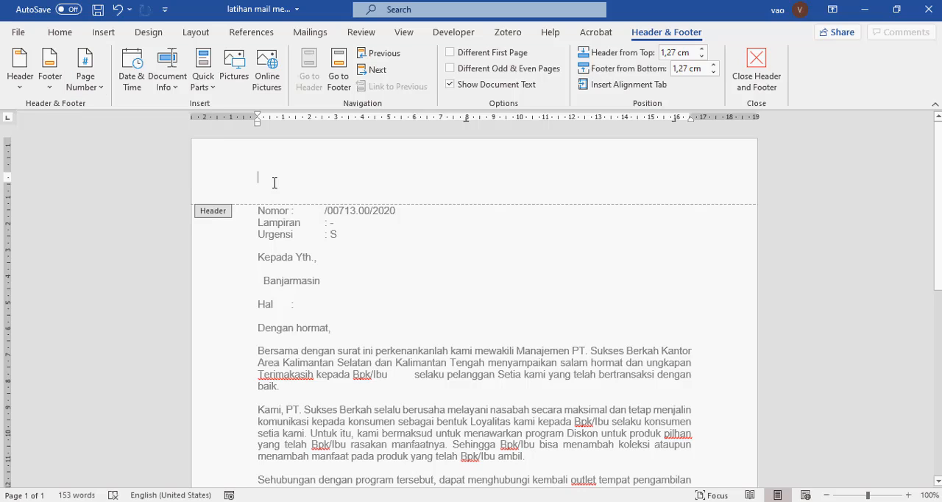
{"action": "type", "text": "Fakultas"}
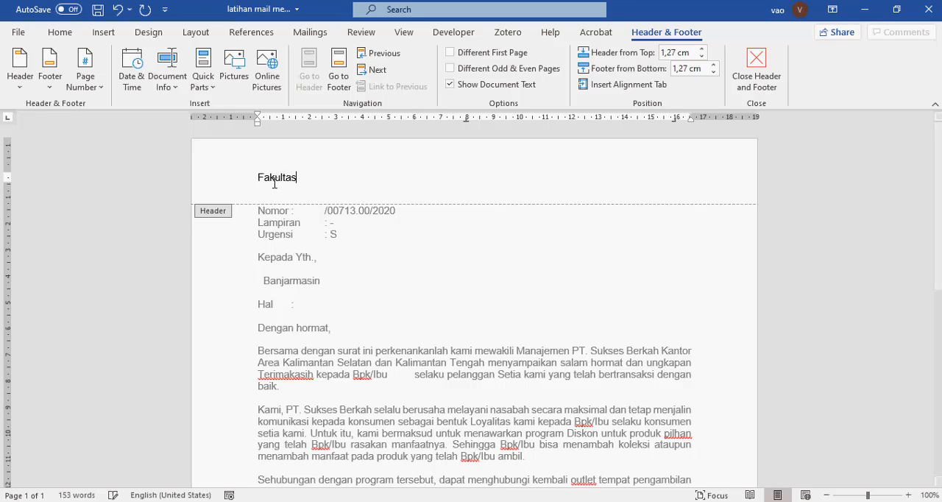
{"action": "type", "text": " eknom"}
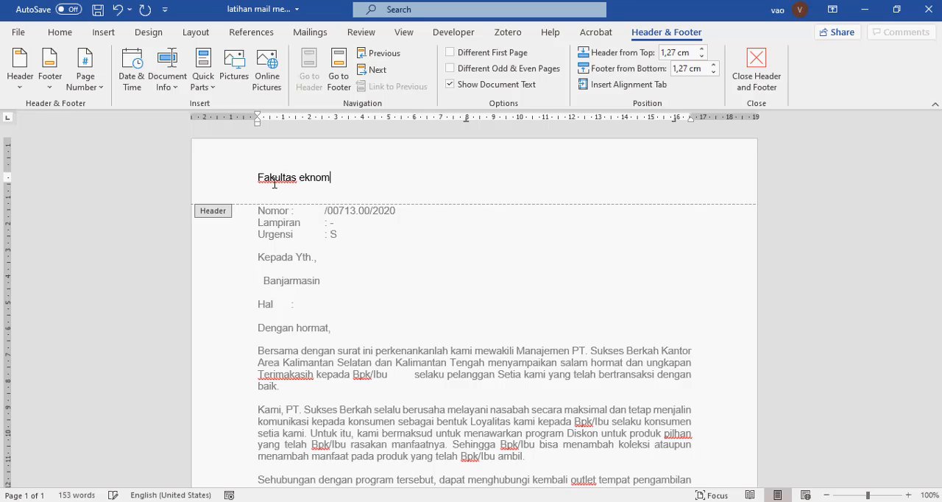
{"action": "key", "text": "BackSpace"}
{"action": "key", "text": "BackSpace"}
{"action": "key", "text": "BackSpace"}
{"action": "key", "text": "BackSpace"}
{"action": "key", "text": "BackSpace"}
{"action": "type", "text": "Ekono"}
{"action": "key", "text": "BackSpace"}
{"action": "type", "text": "p"}
{"action": "key", "text": "BackSpace"}
{"action": "type", "text": "omi dan "}
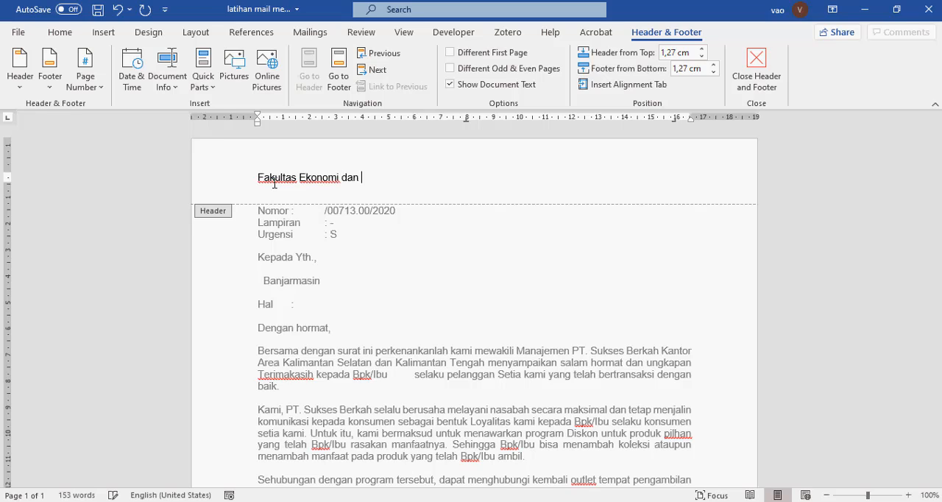
{"action": "type", "text": "BIsnis"}
{"action": "key", "text": "BackSpace"}
{"action": "key", "text": "BackSpace"}
{"action": "key", "text": "BackSpace"}
{"action": "key", "text": "BackSpace"}
{"action": "key", "text": "BackSpace"}
{"action": "type", "text": "isnis"}
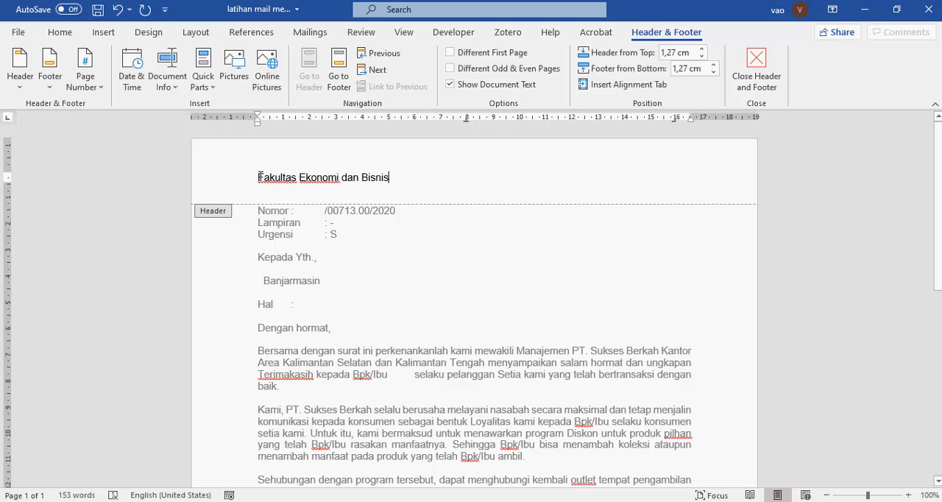
{"action": "left_click", "coordinate": [60, 32]}
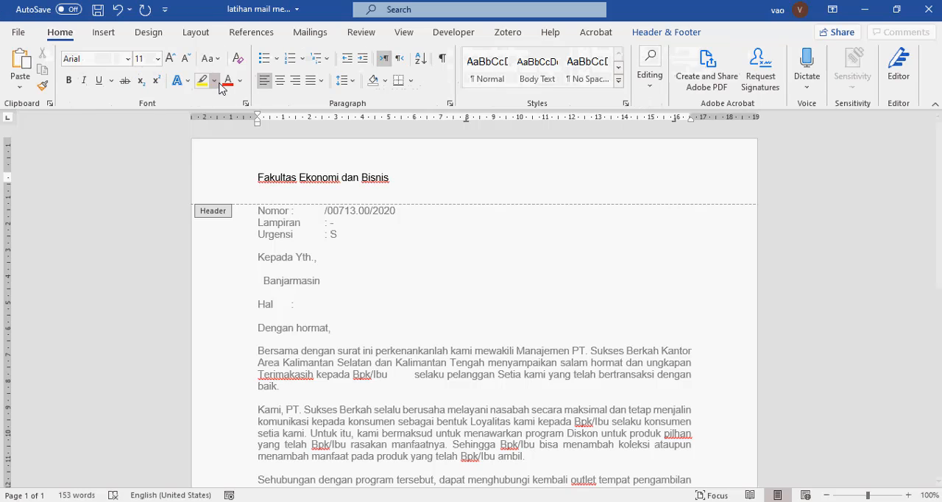
{"action": "left_click", "coordinate": [279, 80]}
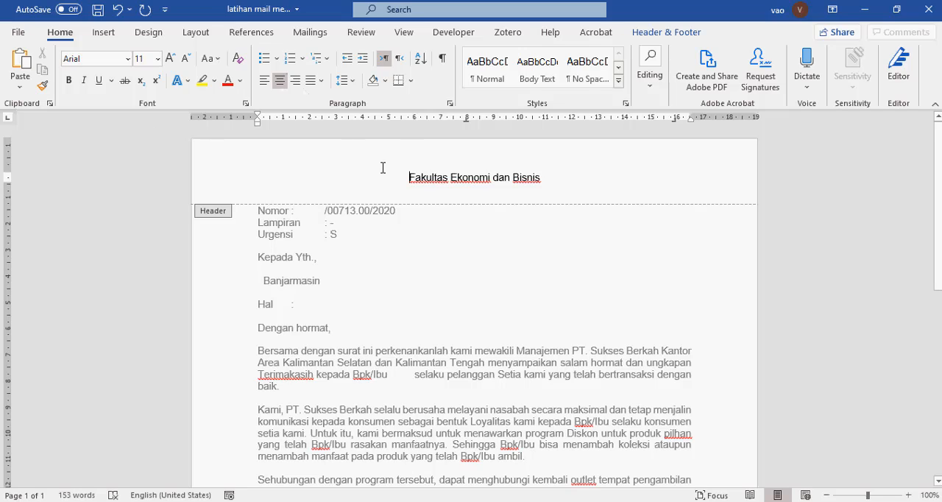
Insert the Universitas Lambung Mangkurat logo from the computer's Pictures folder into the page header
{"action": "left_click", "coordinate": [102, 33]}
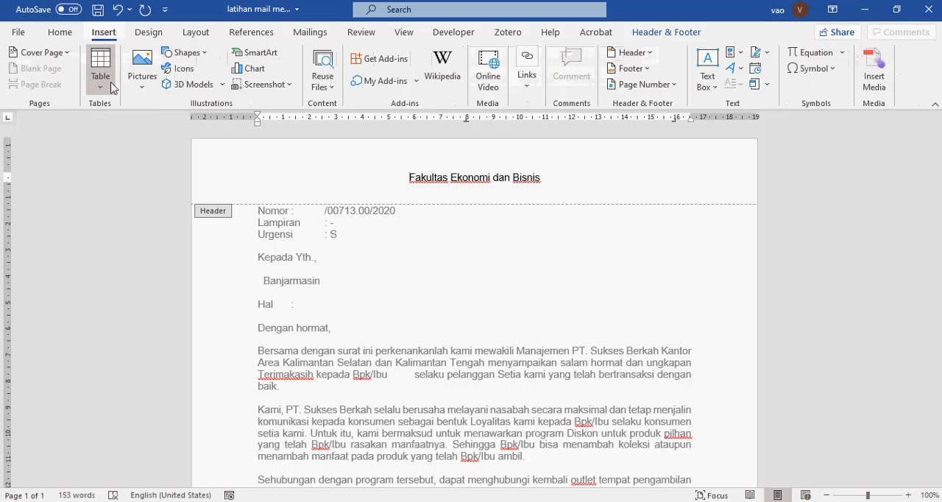
{"action": "left_click", "coordinate": [141, 81]}
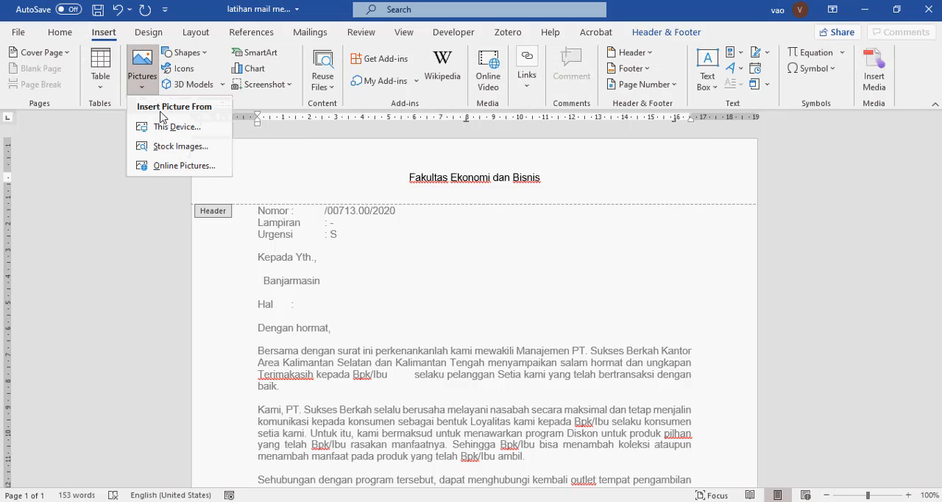
{"action": "left_click", "coordinate": [167, 128]}
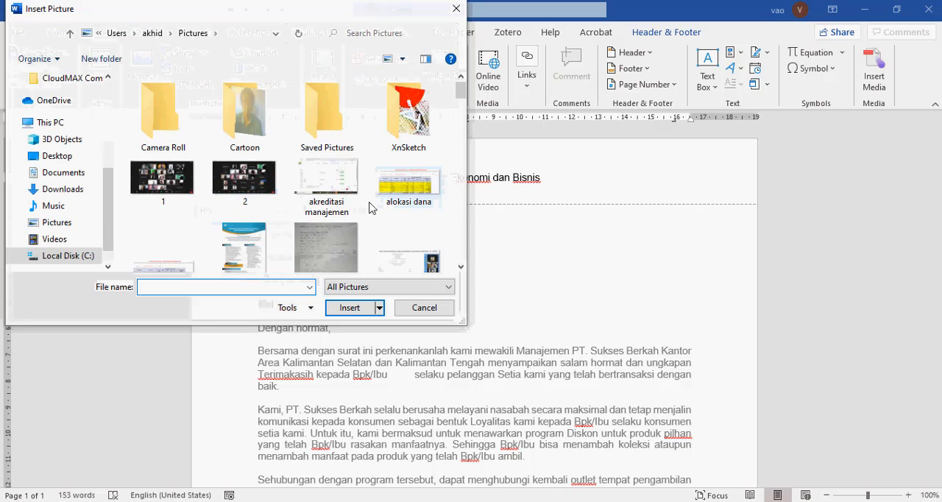
{"action": "scroll", "coordinate": [372, 213], "scroll_direction": "down", "scroll_amount": 10}
{"action": "scroll", "coordinate": [372, 217], "scroll_direction": "up", "scroll_amount": 10}
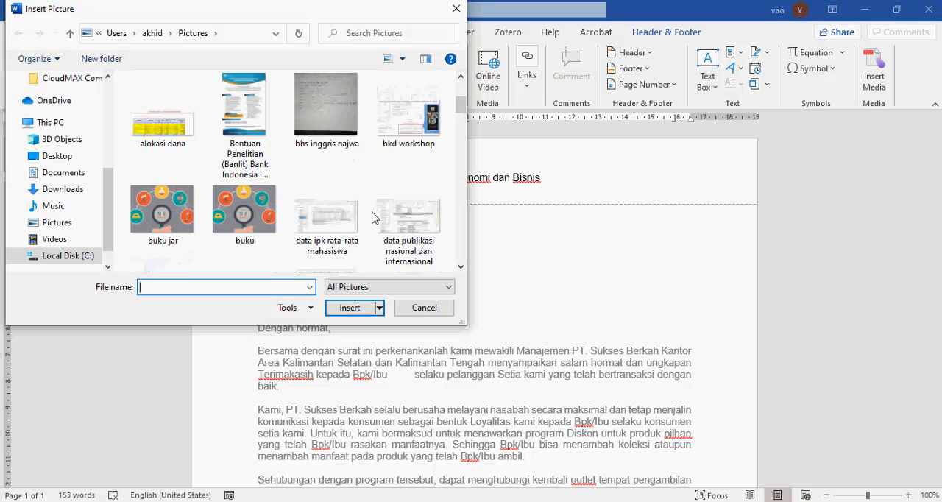
{"action": "scroll", "coordinate": [372, 217], "scroll_direction": "down", "scroll_amount": 10}
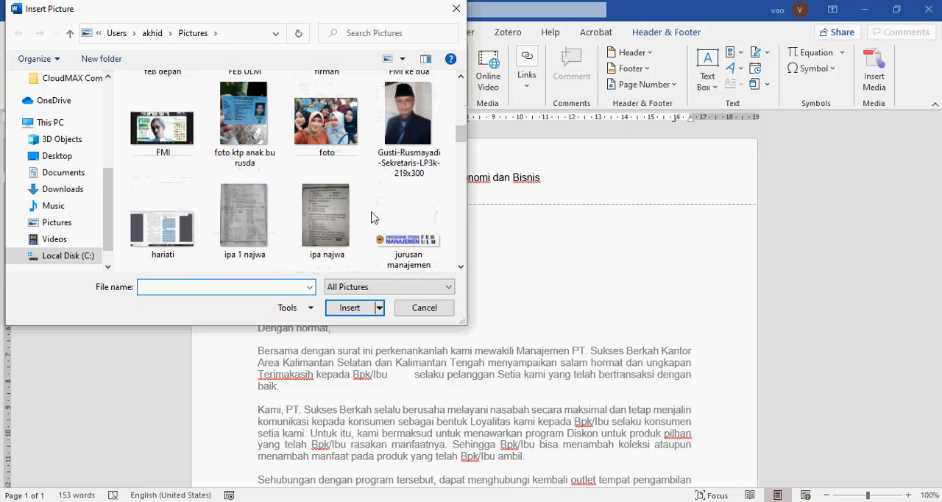
{"action": "scroll", "coordinate": [371, 217], "scroll_direction": "down", "scroll_amount": 5}
{"action": "left_click", "coordinate": [324, 162]}
{"action": "left_click", "coordinate": [356, 306]}
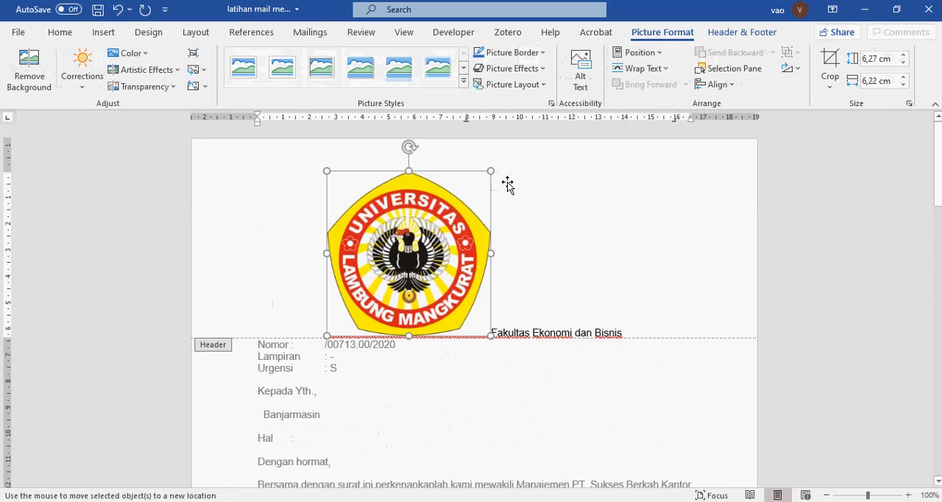
Set the logo's text wrapping to Behind Text, then shrink it and place it in the header's upper-left corner beside the heading
{"action": "left_click", "coordinate": [508, 182]}
{"action": "left_click", "coordinate": [468, 204]}
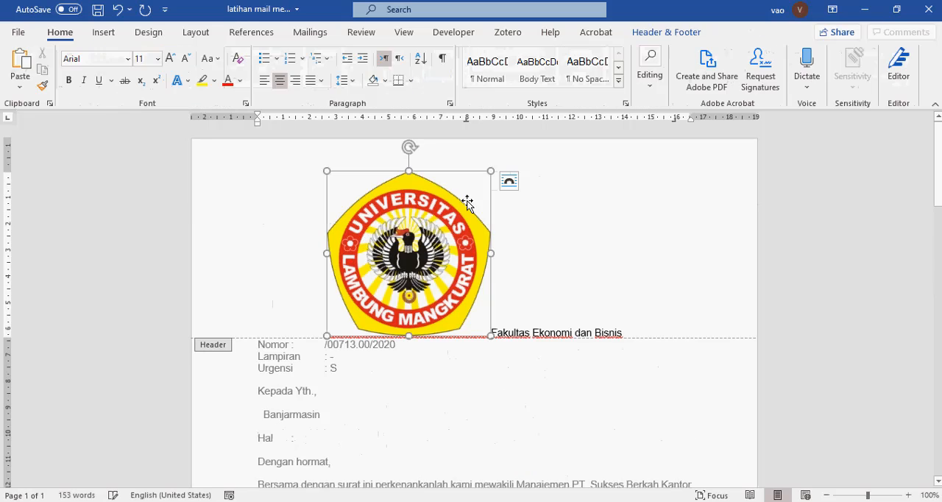
{"action": "left_click", "coordinate": [509, 181]}
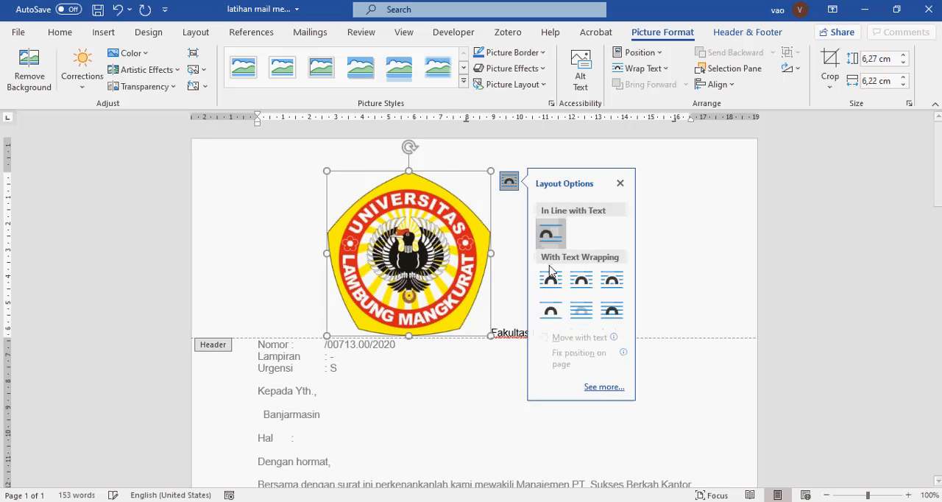
{"action": "left_click", "coordinate": [580, 312]}
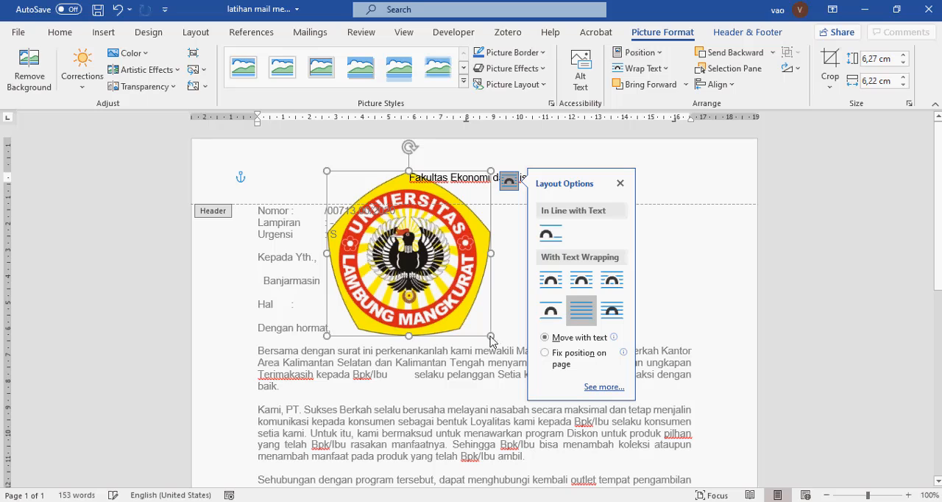
{"action": "left_click_drag", "start_coordinate": [491, 336], "coordinate": [232, 170]}
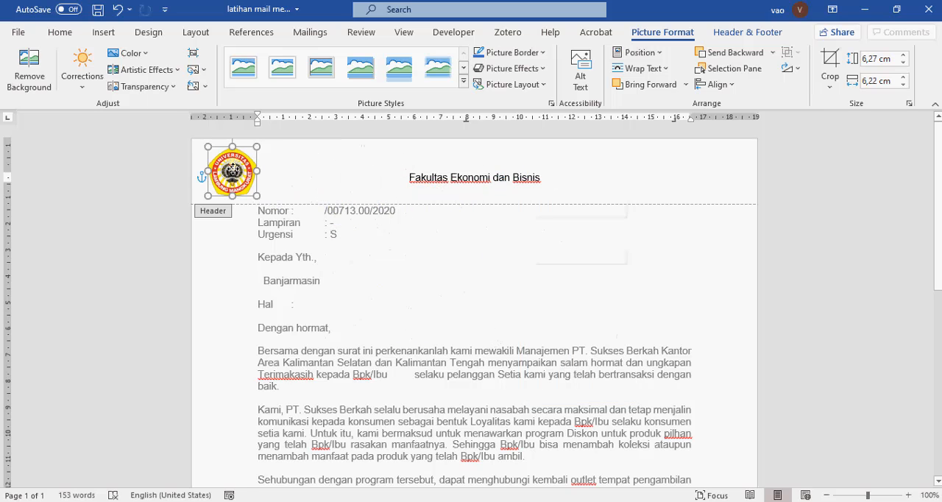
Add the line "Jurusan Manajemen" below the faculty heading in the page header and return to the letter body
{"action": "left_click", "coordinate": [398, 177]}
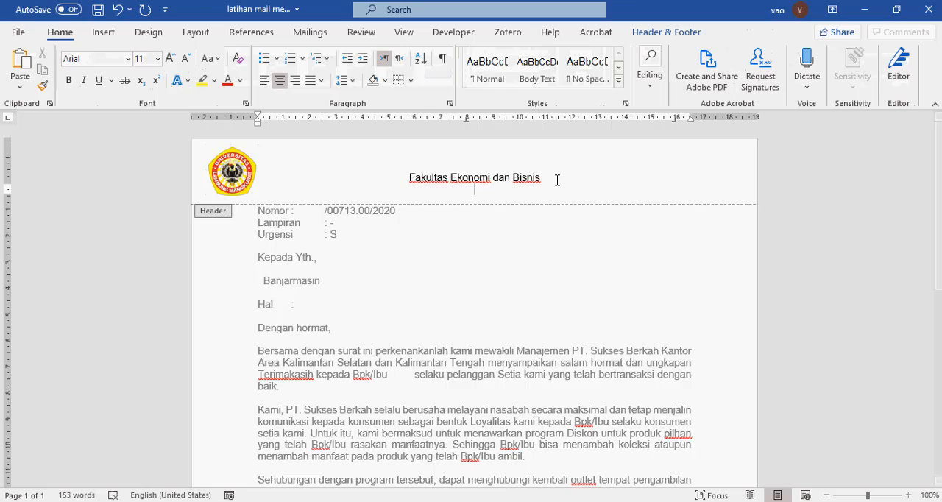
{"action": "type", "text": "Jurusan M"}
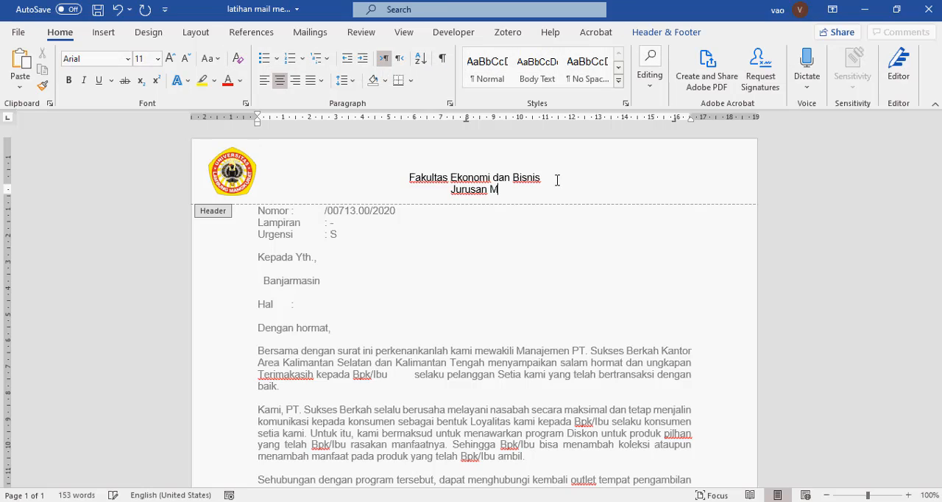
{"action": "type", "text": "anajemen"}
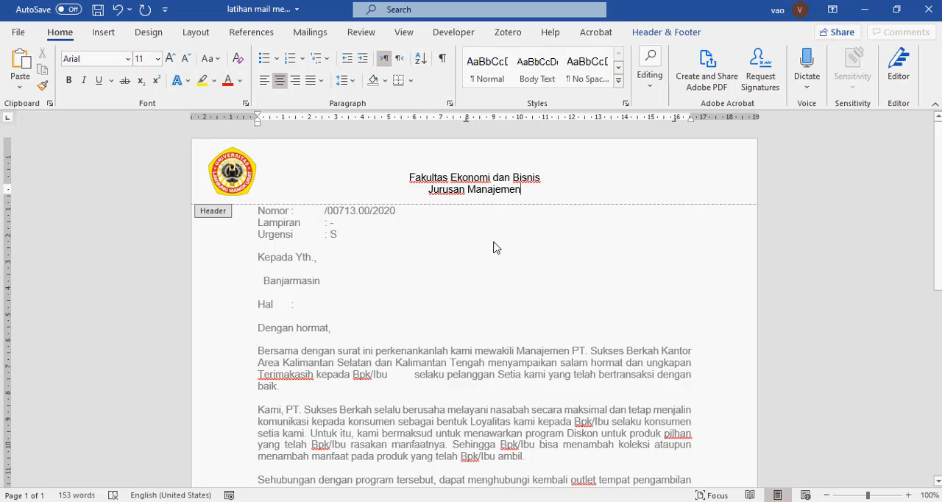
{"action": "double_click", "coordinate": [454, 293]}
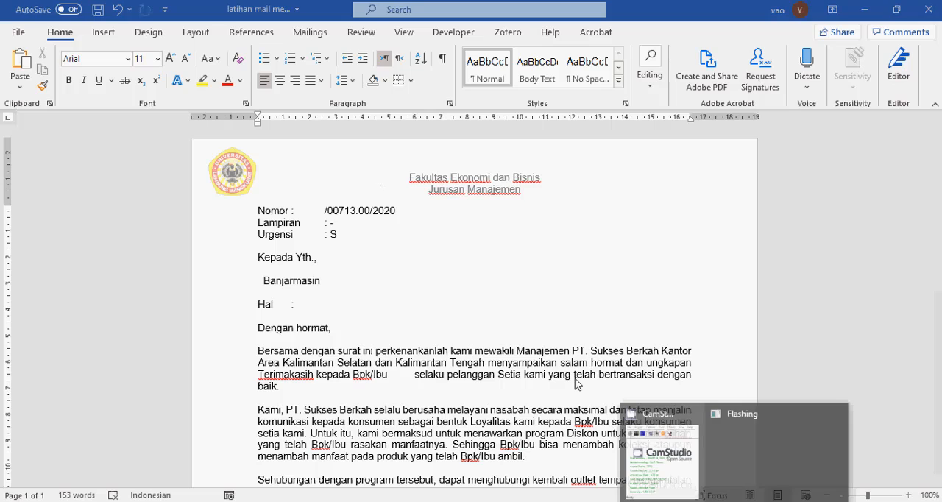
{"action": "left_click", "coordinate": [697, 445]}
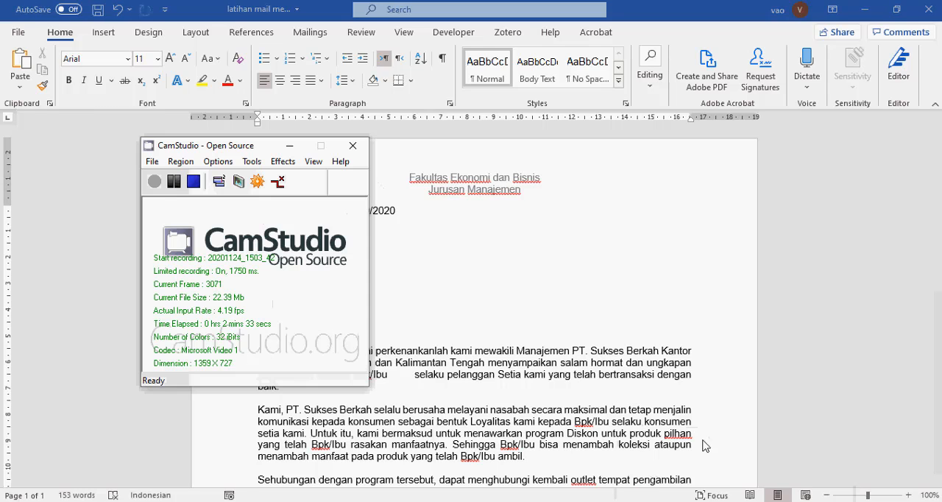
{"action": "left_click", "coordinate": [194, 181]}
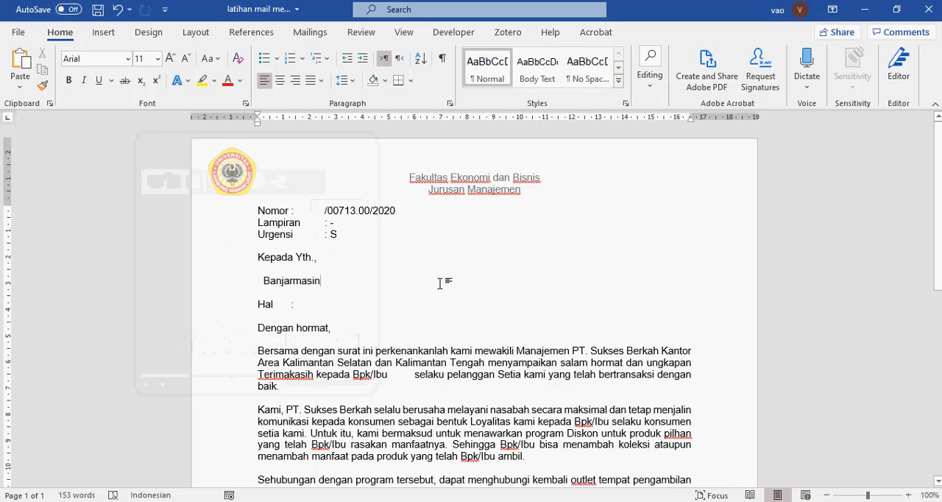
Align the colons and values of the Nomor, Lampiran and Urgensi lines with tab stops at about 1.8 and 2 cm
{"action": "left_click", "coordinate": [301, 210]}
{"action": "left_click_drag", "start_coordinate": [267, 214], "coordinate": [304, 239]}
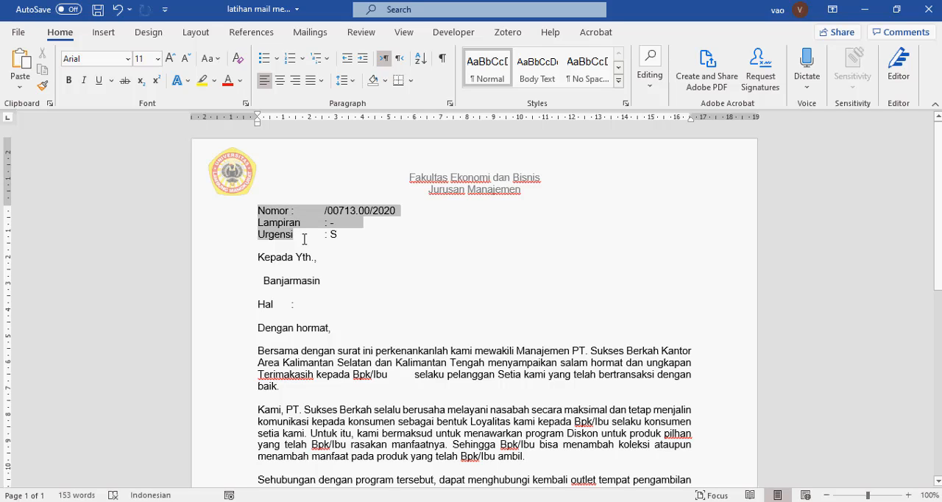
{"action": "left_click", "coordinate": [273, 215]}
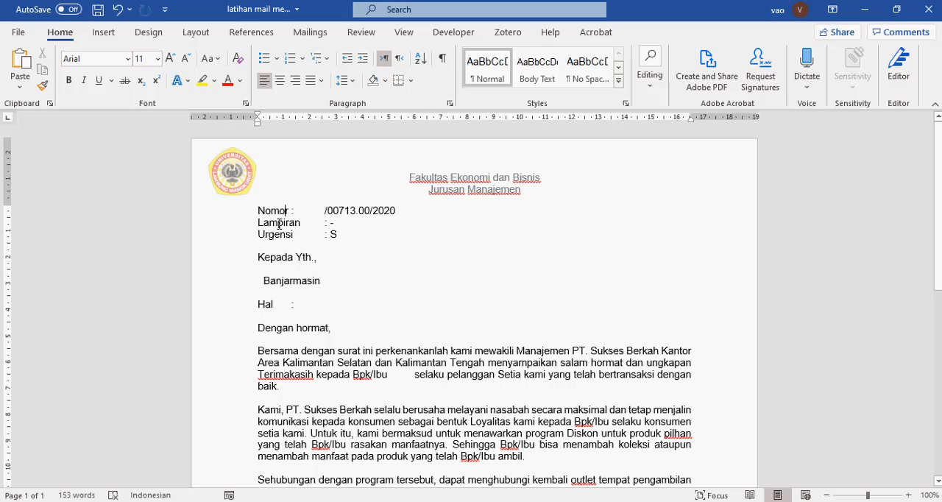
{"action": "left_click_drag", "start_coordinate": [259, 211], "coordinate": [305, 236]}
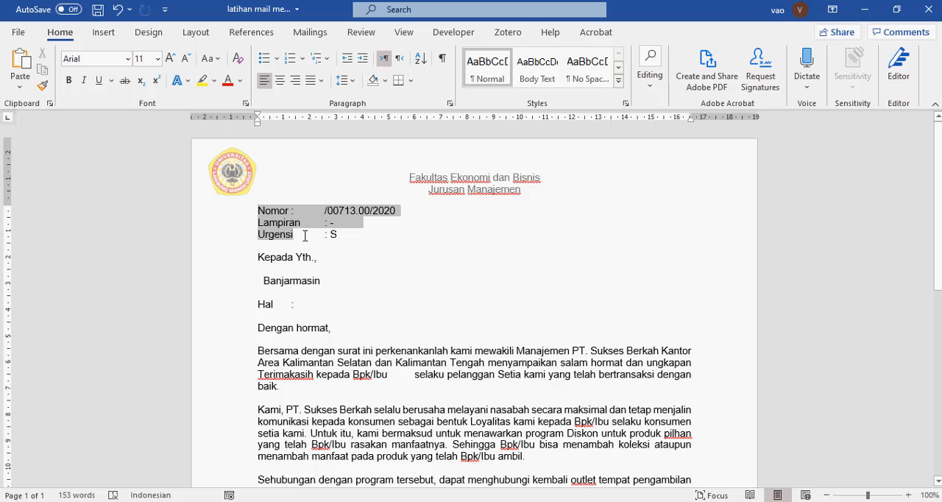
{"action": "left_click_drag", "start_coordinate": [324, 120], "coordinate": [305, 122]}
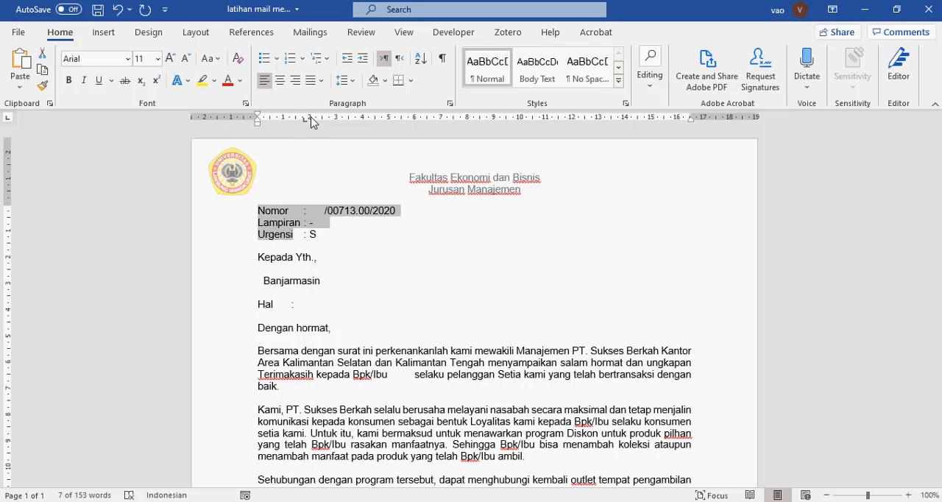
{"action": "left_click_drag", "start_coordinate": [316, 124], "coordinate": [306, 123]}
{"action": "left_click", "coordinate": [353, 235]}
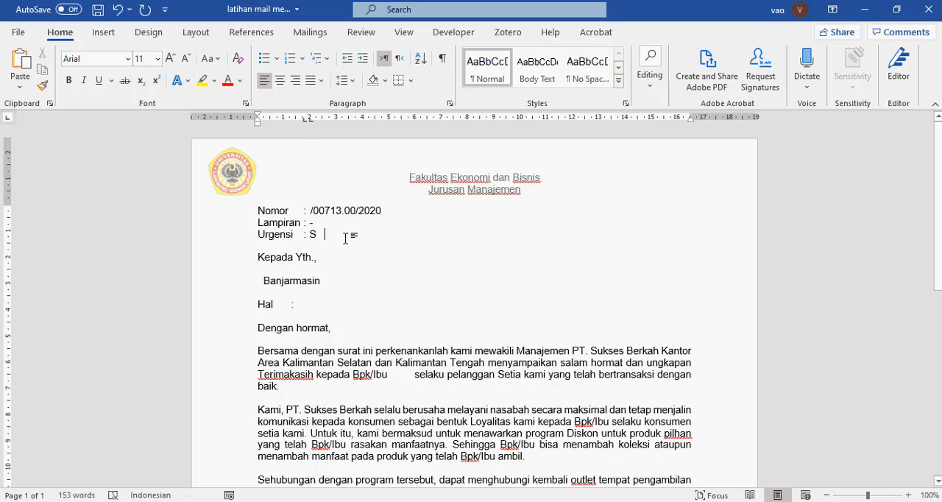
Try to remove the spacing before the colon on the Nomor line, and undo that edit
{"action": "left_click", "coordinate": [304, 211]}
{"action": "key", "text": "BackSpace"}
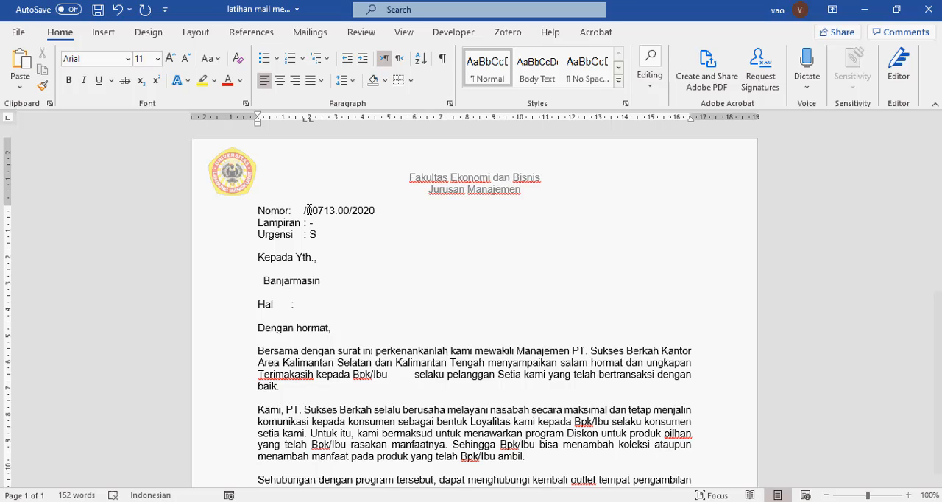
{"action": "type", "text": ":"}
{"action": "key", "text": "ctrl+z"}
{"action": "key", "text": "ctrl+z"}
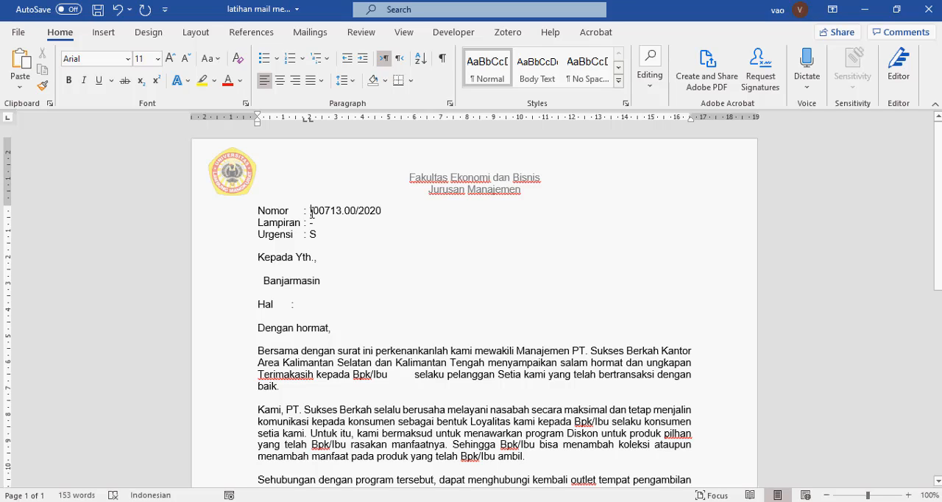
{"action": "key", "text": "BackSpace"}
Examine the letter from its letterhead to the signature block, and look at the available header designs
{"action": "scroll", "coordinate": [317, 254], "scroll_direction": "down", "scroll_amount": 10}
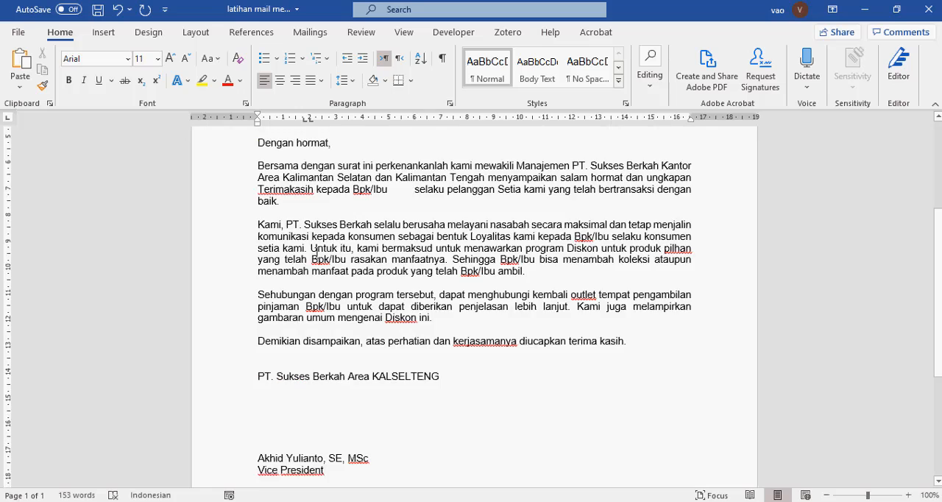
{"action": "scroll", "coordinate": [317, 253], "scroll_direction": "down", "scroll_amount": 1}
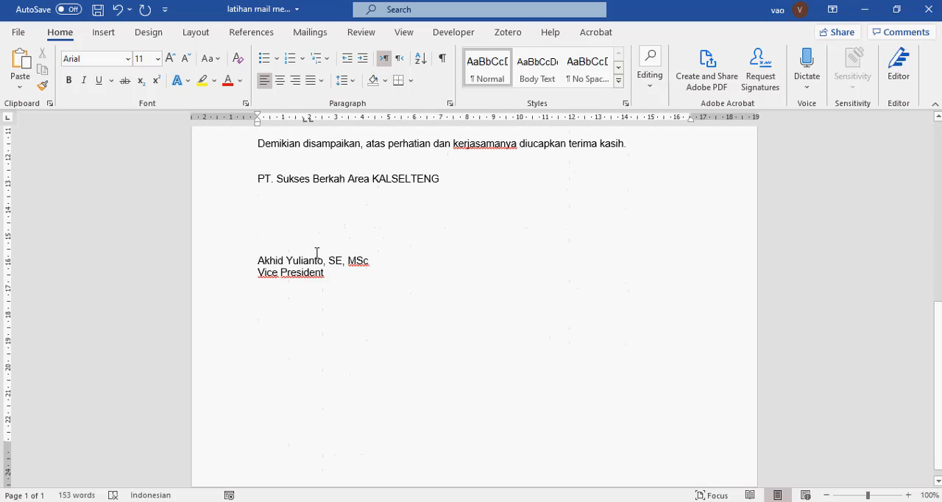
{"action": "scroll", "coordinate": [317, 254], "scroll_direction": "up", "scroll_amount": 10}
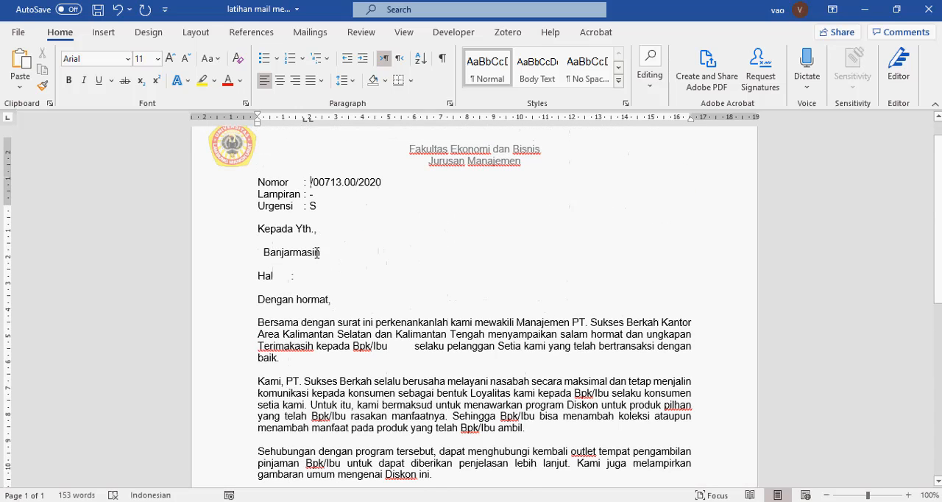
{"action": "scroll", "coordinate": [390, 215], "scroll_direction": "up", "scroll_amount": 1}
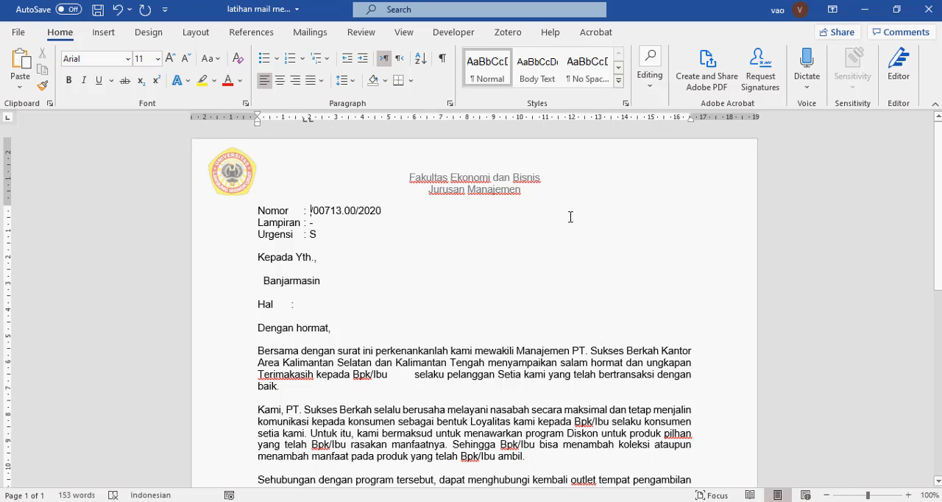
{"action": "scroll", "coordinate": [571, 217], "scroll_direction": "down", "scroll_amount": 5}
{"action": "scroll", "coordinate": [571, 217], "scroll_direction": "up", "scroll_amount": 5}
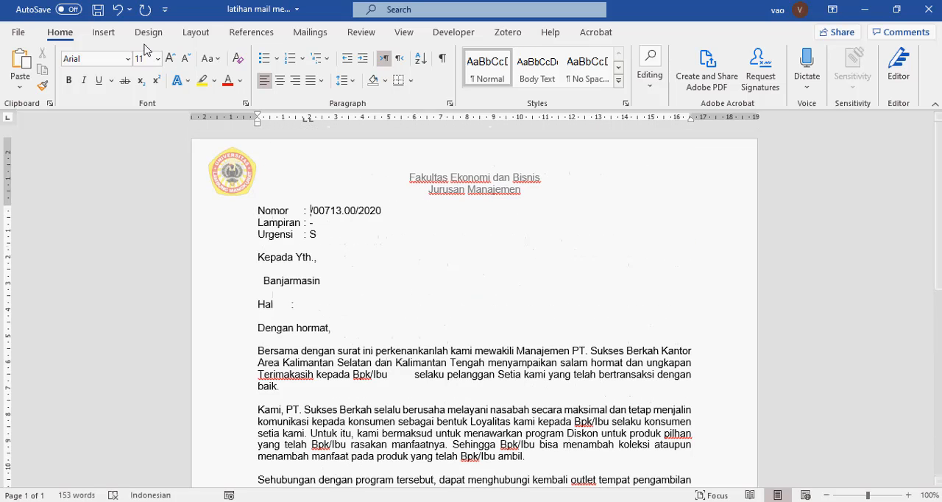
{"action": "left_click", "coordinate": [104, 32]}
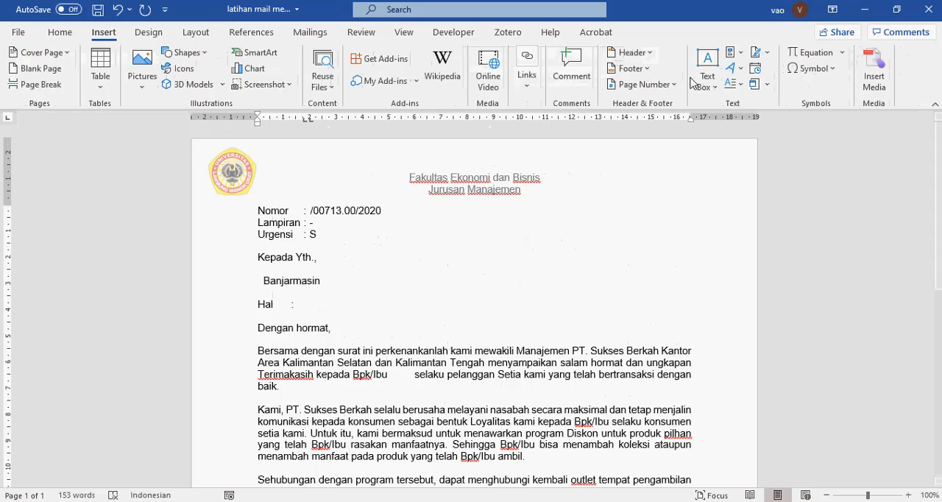
{"action": "left_click", "coordinate": [651, 57]}
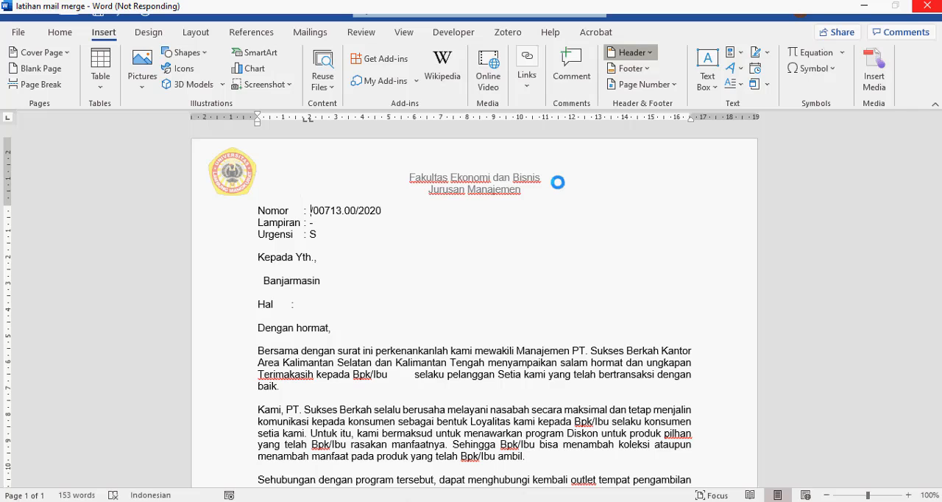
{"action": "left_click", "coordinate": [520, 362]}
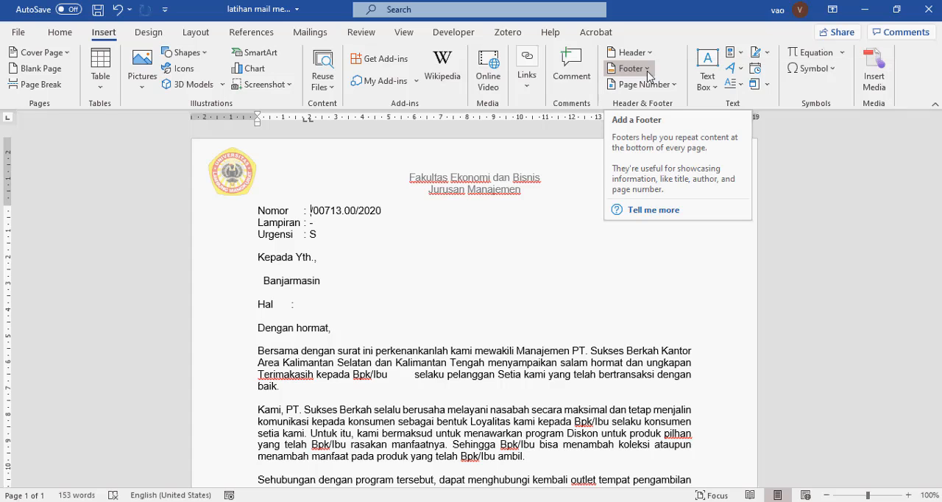
Open the page footer below the signature block for editing
{"action": "left_click", "coordinate": [498, 352]}
{"action": "scroll", "coordinate": [498, 353], "scroll_direction": "down", "scroll_amount": 15}
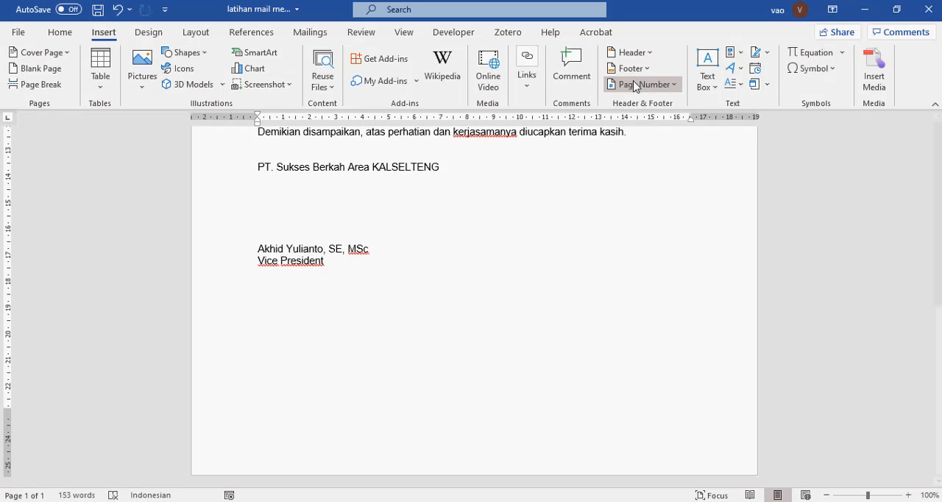
{"action": "left_click", "coordinate": [275, 448]}
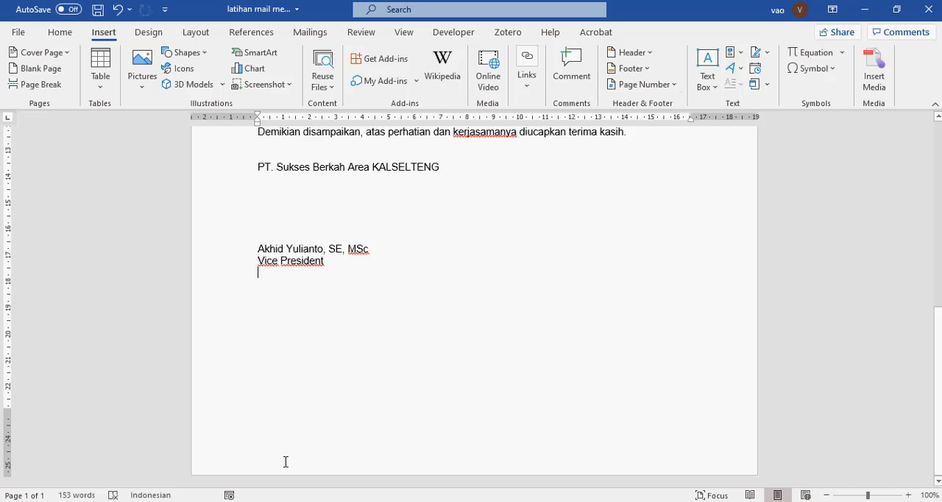
{"action": "double_click", "coordinate": [286, 461]}
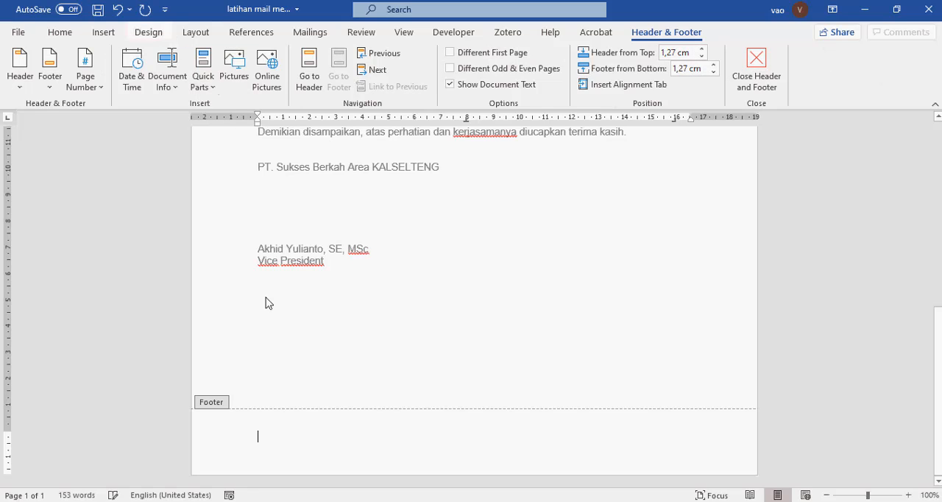
{"action": "left_click", "coordinate": [65, 34]}
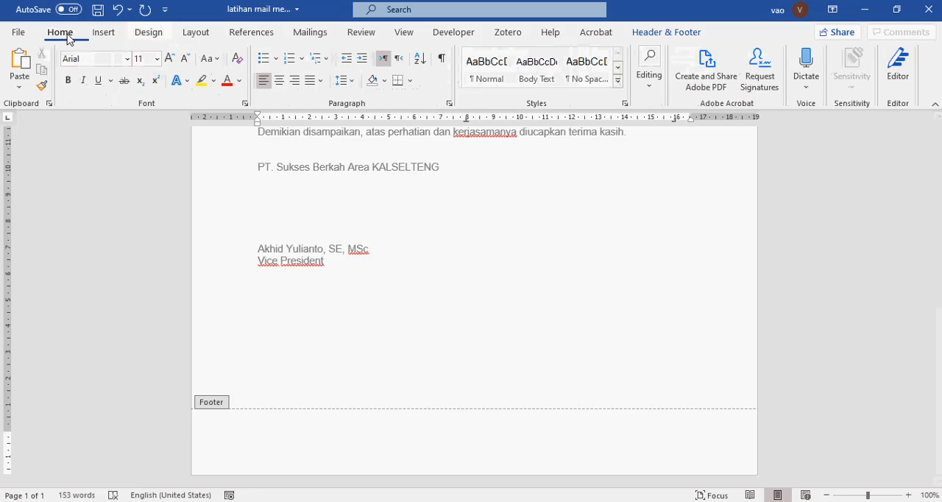
{"action": "left_click", "coordinate": [104, 32]}
{"action": "left_click", "coordinate": [184, 33]}
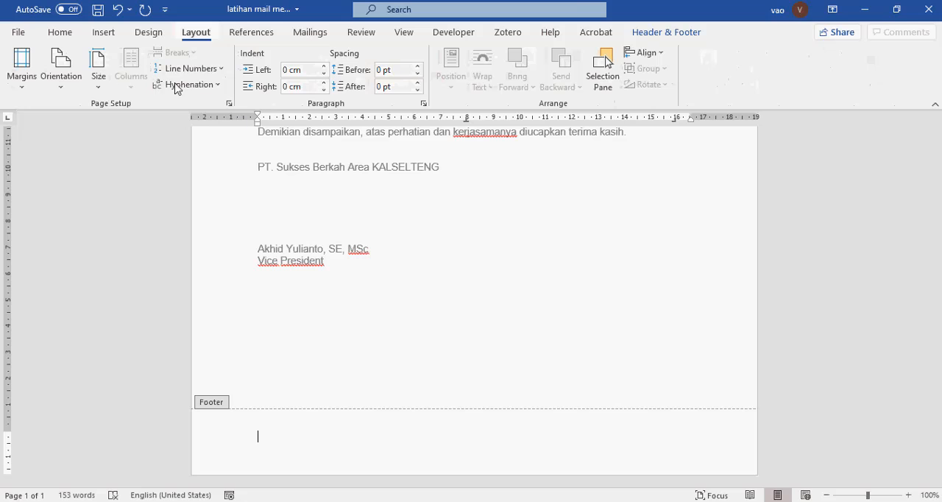
{"action": "left_click", "coordinate": [60, 34]}
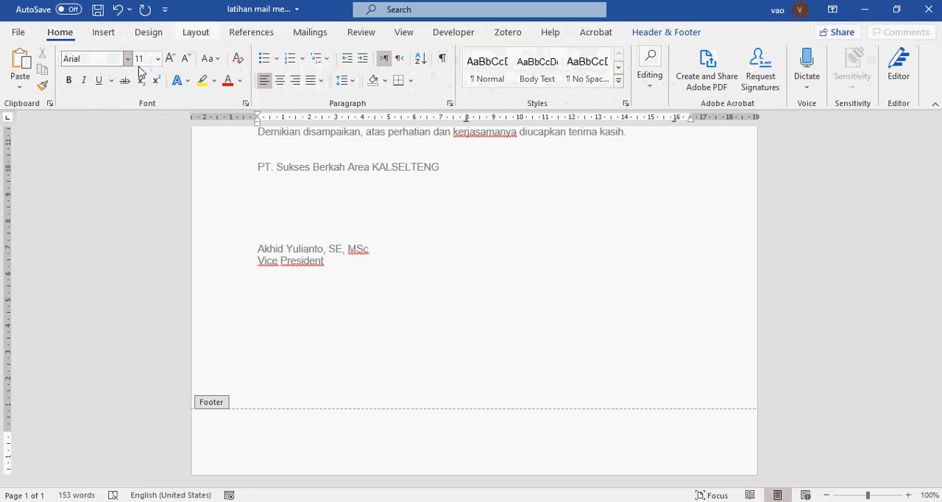
{"action": "left_click", "coordinate": [344, 81]}
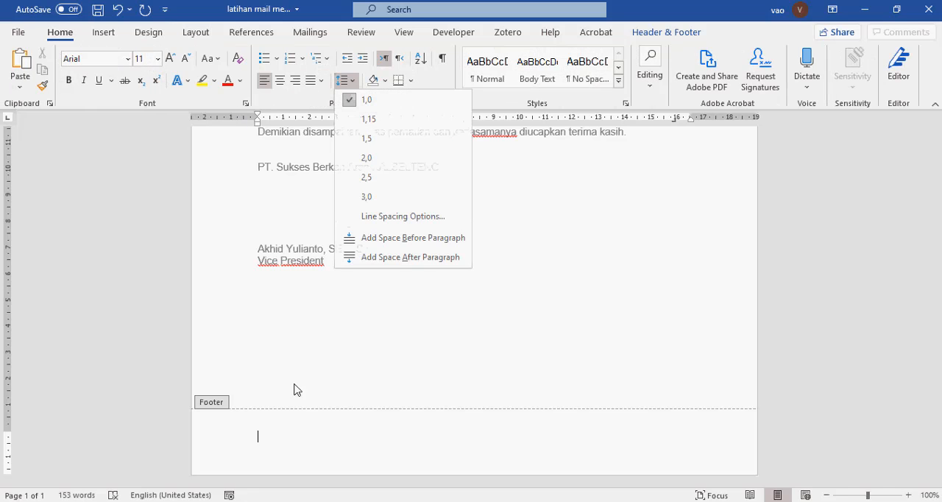
Add an "Alamat:" line and a "Telpon:" line with placeholder contact text to the page footer and return to the letter body
{"action": "left_click", "coordinate": [281, 435]}
{"action": "type", "text": "Alamat"}
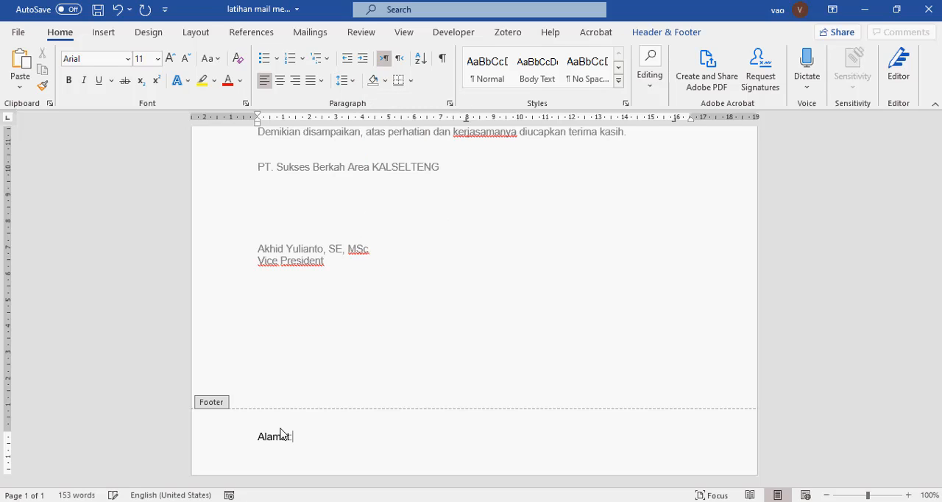
{"action": "type", "text": ": jl. nkljk"}
{"action": "key", "text": "Return"}
{"action": "type", "text": "Telp"}
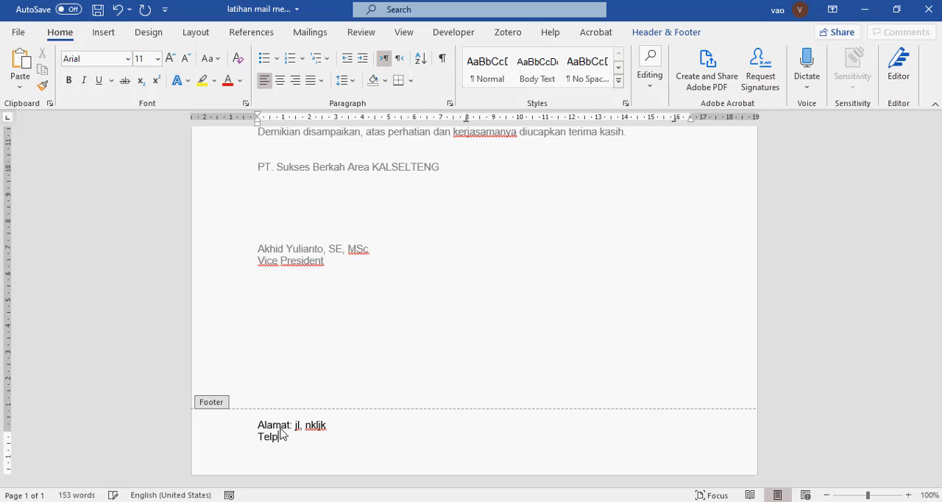
{"action": "type", "text": "on: fljal;k"}
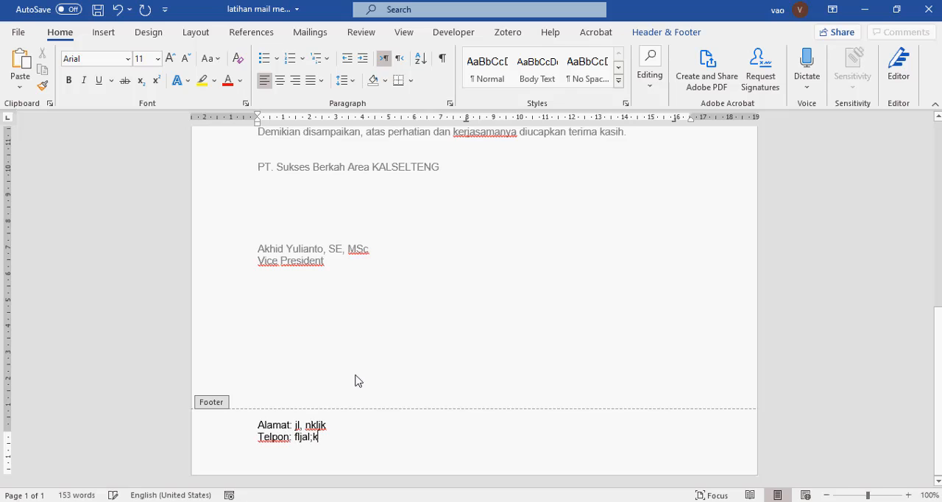
{"action": "double_click", "coordinate": [454, 306]}
{"action": "scroll", "coordinate": [454, 307], "scroll_direction": "up", "scroll_amount": 1}
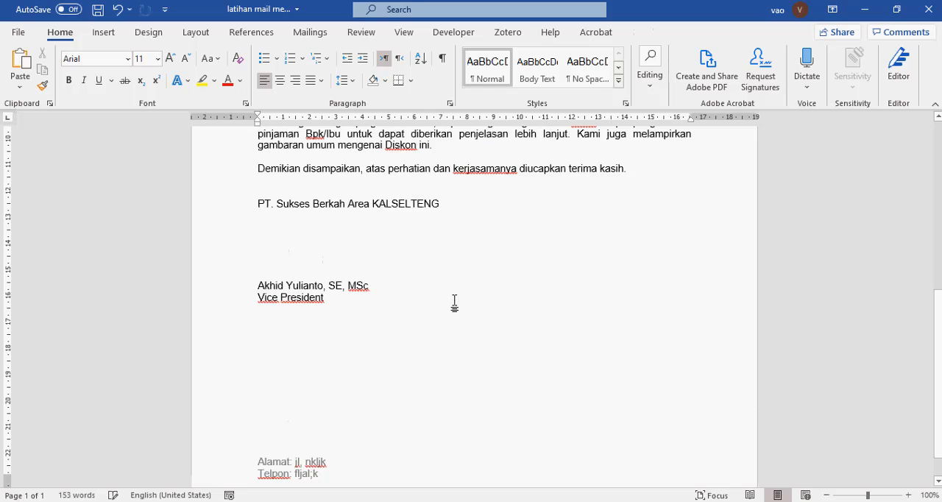
{"action": "scroll", "coordinate": [454, 307], "scroll_direction": "up", "scroll_amount": 1}
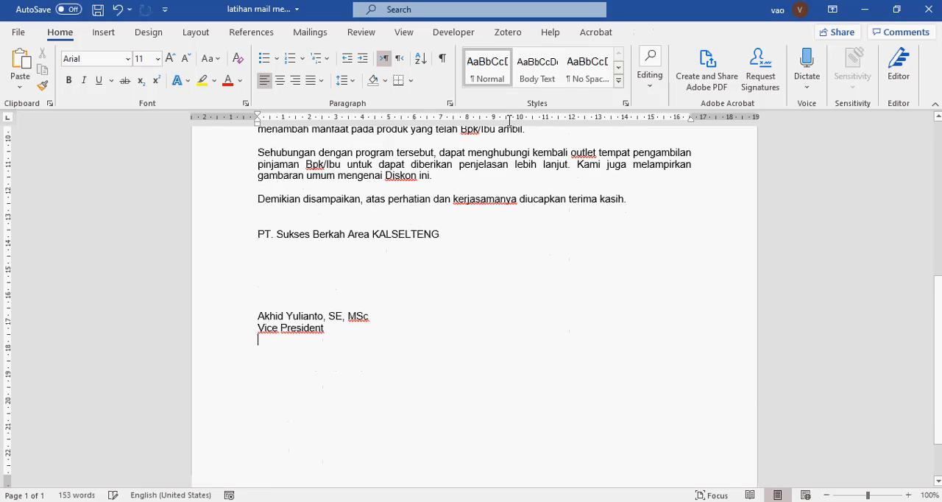
{"action": "left_click", "coordinate": [104, 32]}
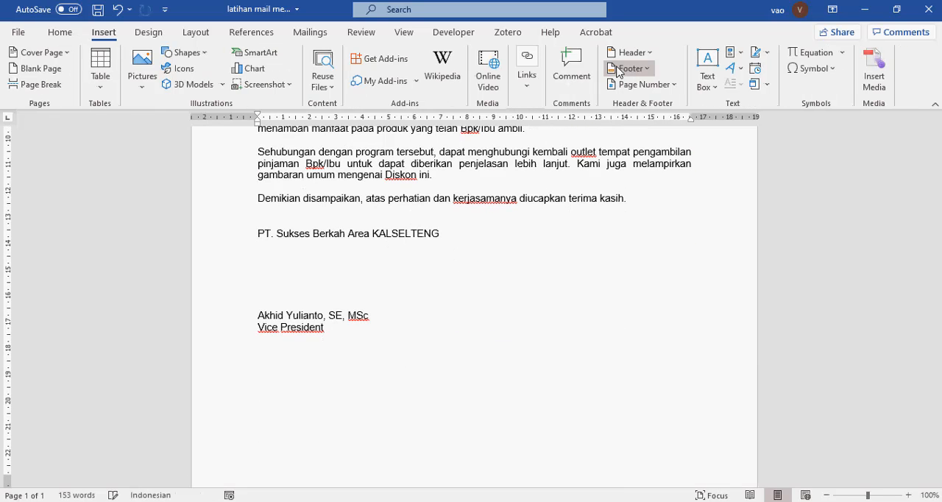
{"action": "scroll", "coordinate": [293, 451], "scroll_direction": "down", "scroll_amount": 2}
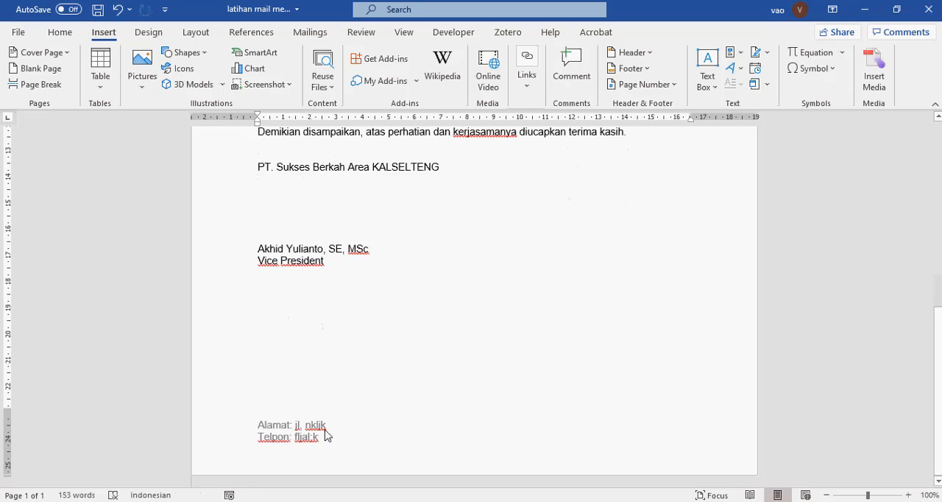
Add blank lines below the signature block to reach a second page, check its header and footer, and remove the extra page
{"action": "scroll", "coordinate": [346, 331], "scroll_direction": "up", "scroll_amount": 12}
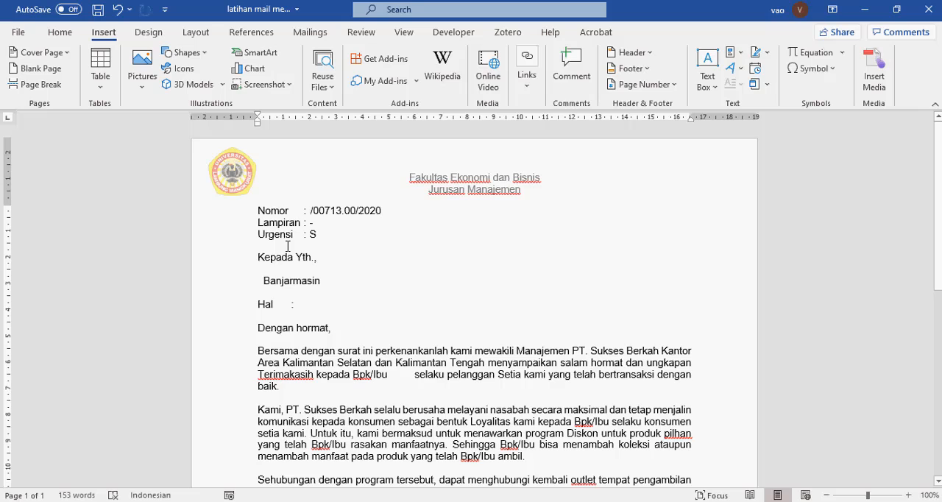
{"action": "key", "text": "ctrl+End"}
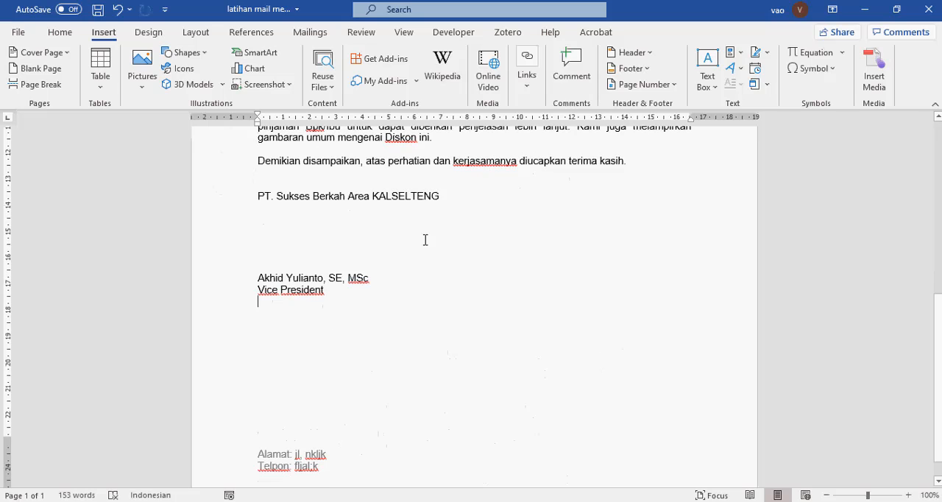
{"action": "key", "text": "Return"}
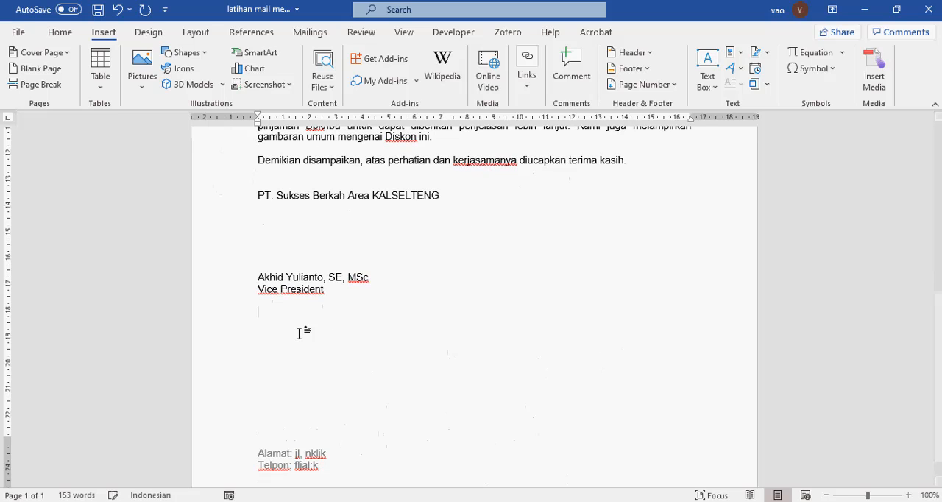
{"action": "key", "text": "Return"}
{"action": "key", "text": "Return"}
{"action": "key", "text": "Return"}
{"action": "key", "text": "Return"}
{"action": "key", "text": "Return"}
{"action": "key", "text": "Return"}
{"action": "scroll", "coordinate": [300, 337], "scroll_direction": "down", "scroll_amount": 6}
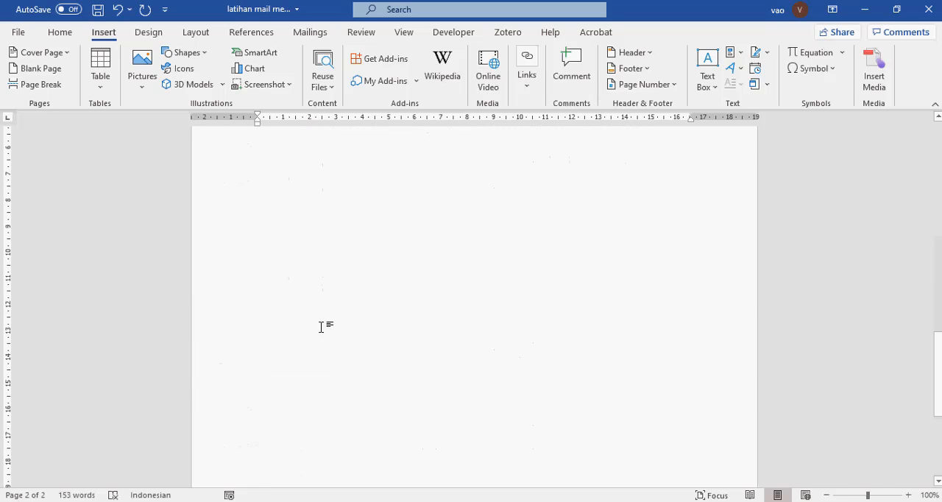
{"action": "scroll", "coordinate": [321, 327], "scroll_direction": "down", "scroll_amount": 5}
{"action": "scroll", "coordinate": [321, 326], "scroll_direction": "up", "scroll_amount": 13}
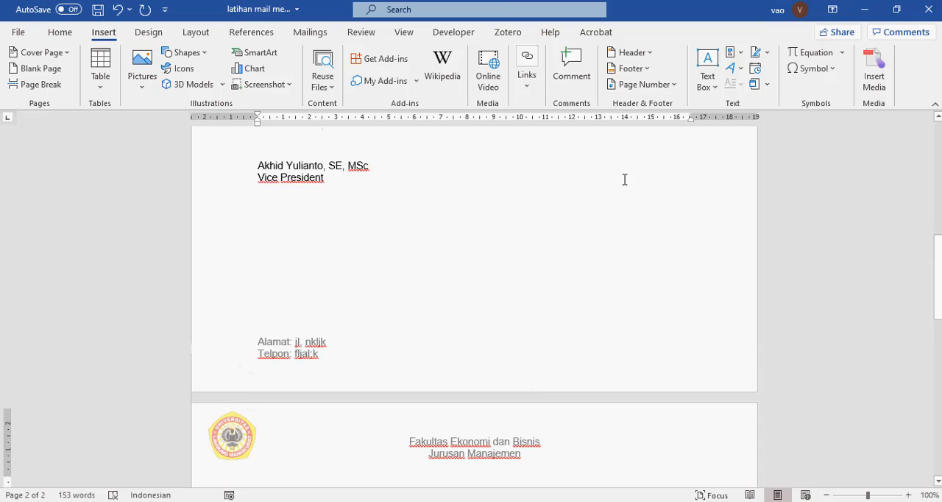
{"action": "scroll", "coordinate": [714, 131], "scroll_direction": "up", "scroll_amount": 2}
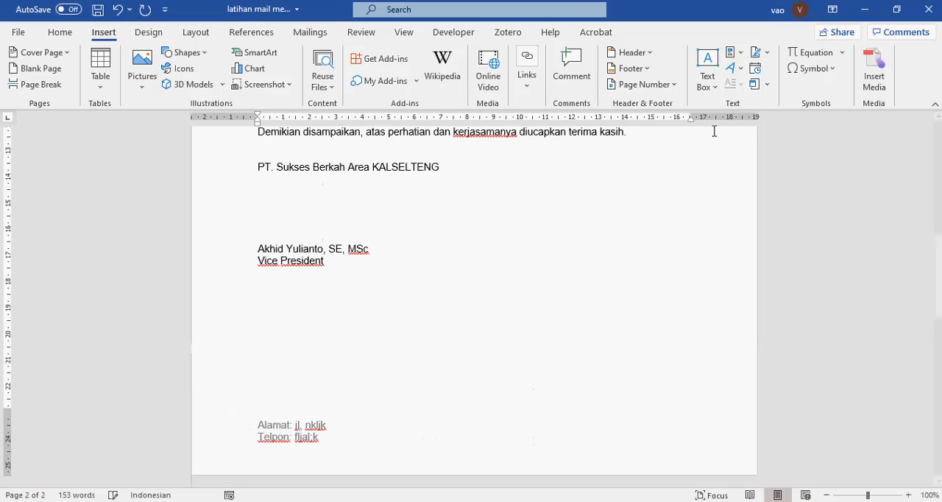
{"action": "key", "text": "BackSpace"}
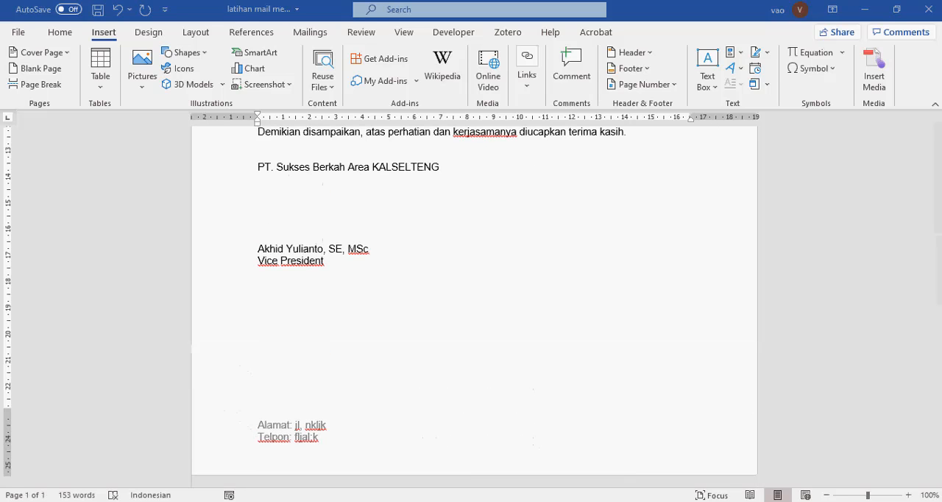
{"action": "left_click", "coordinate": [679, 467]}
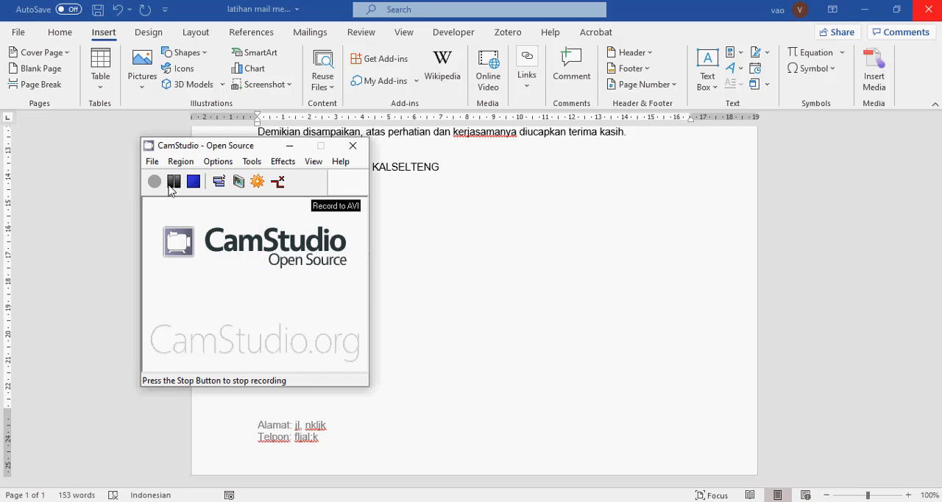
{"action": "left_click", "coordinate": [507, 232]}
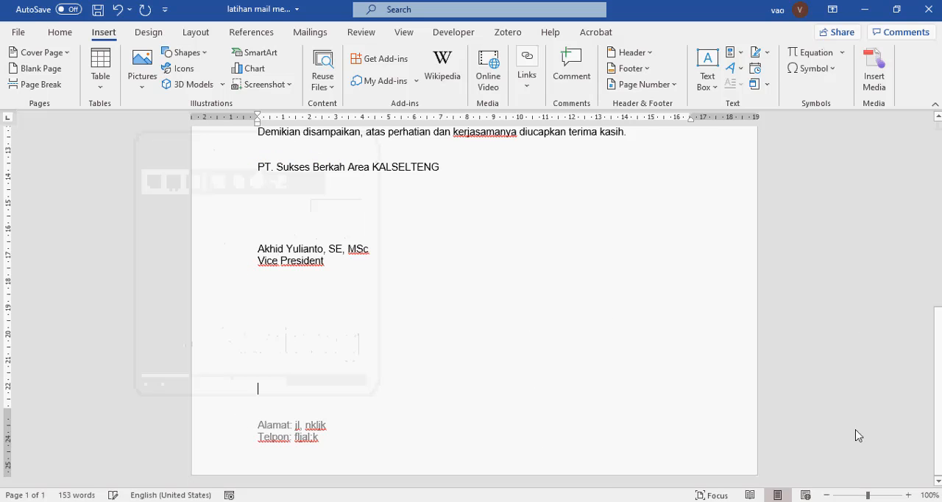
Switch to Excel to look through the recipient list on the bjm sheet, and check the Nomor line of the Word letter
{"action": "left_click", "coordinate": [799, 501]}
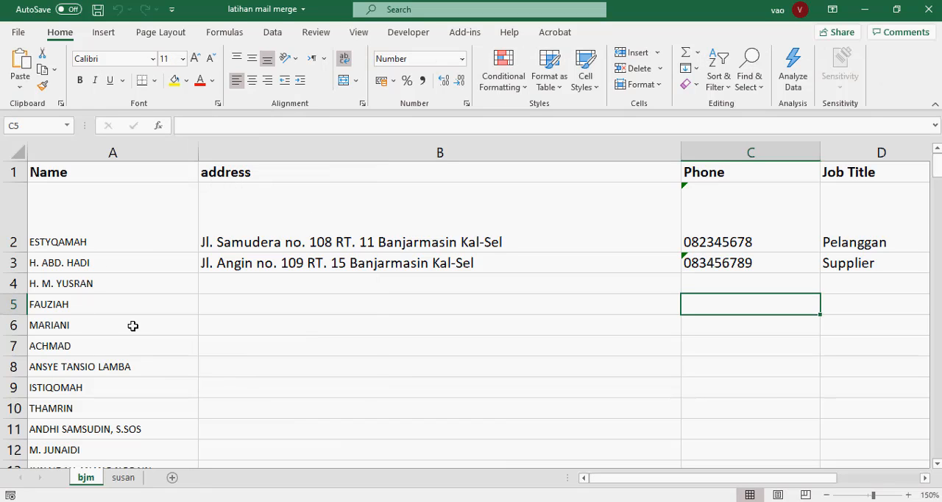
{"action": "scroll", "coordinate": [131, 324], "scroll_direction": "down", "scroll_amount": 9}
{"action": "scroll", "coordinate": [131, 324], "scroll_direction": "up", "scroll_amount": 6}
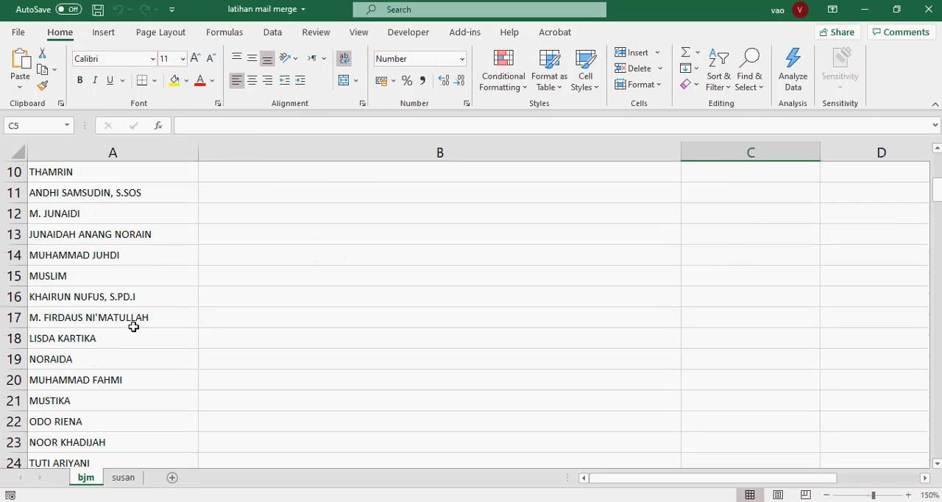
{"action": "scroll", "coordinate": [134, 326], "scroll_direction": "up", "scroll_amount": 3}
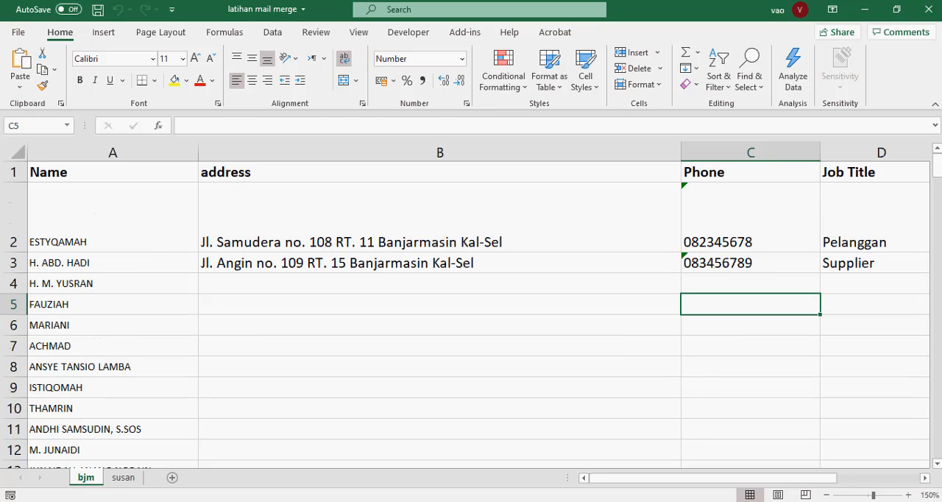
{"action": "key", "text": "alt+Tab"}
{"action": "scroll", "coordinate": [362, 254], "scroll_direction": "up", "scroll_amount": 10}
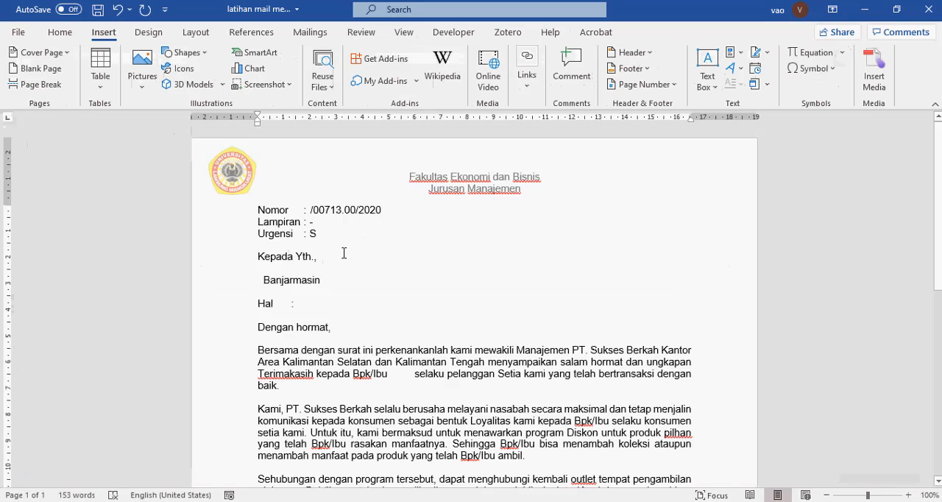
{"action": "left_click", "coordinate": [310, 212]}
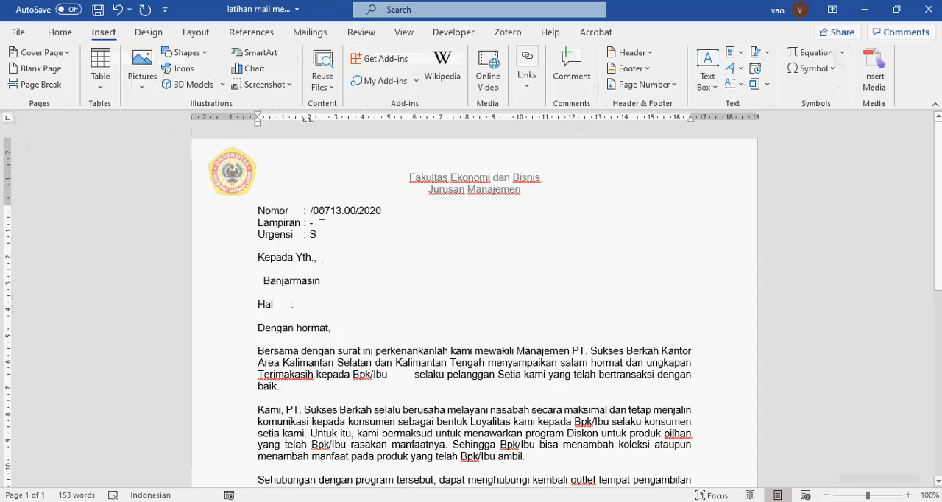
Switch to the Excel recipient list, add a "Nomor surat" heading in cell E1, and fit column E's width to it
{"action": "key", "text": "alt+Tab"}
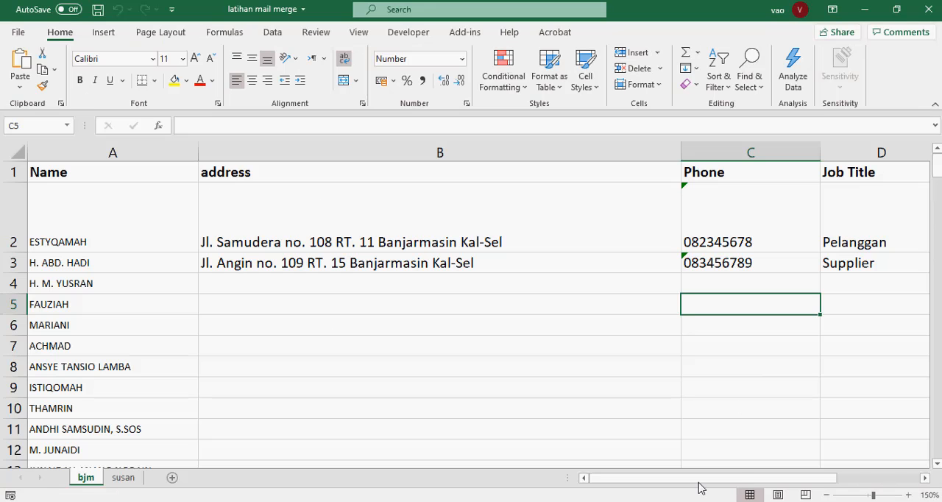
{"action": "left_click_drag", "start_coordinate": [771, 479], "coordinate": [745, 495]}
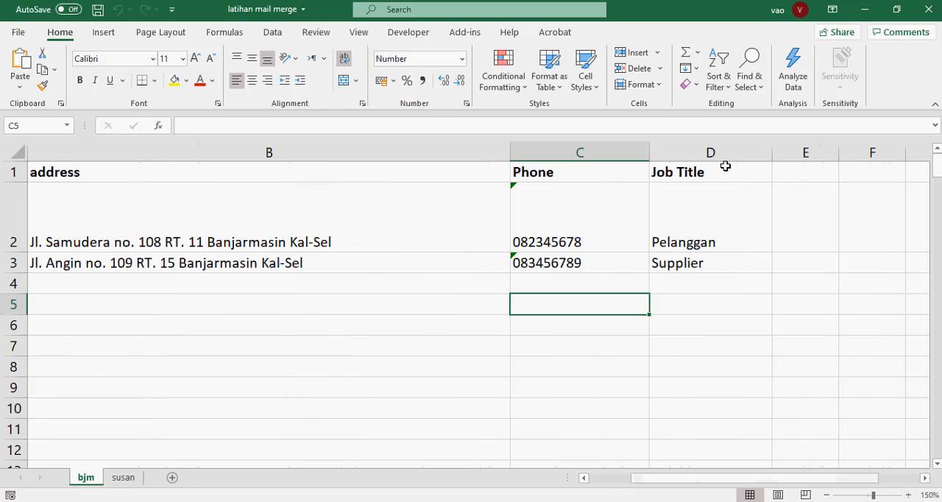
{"action": "left_click", "coordinate": [808, 173]}
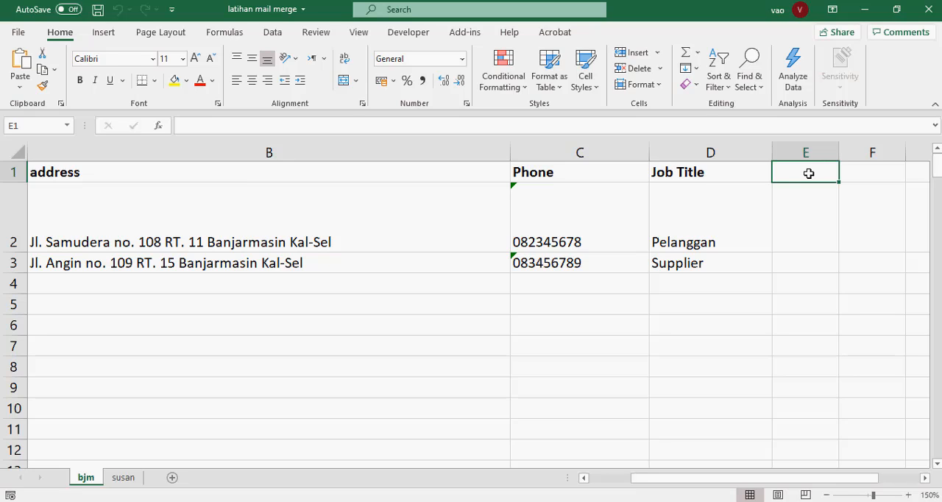
{"action": "type", "text": "Nomor surat"}
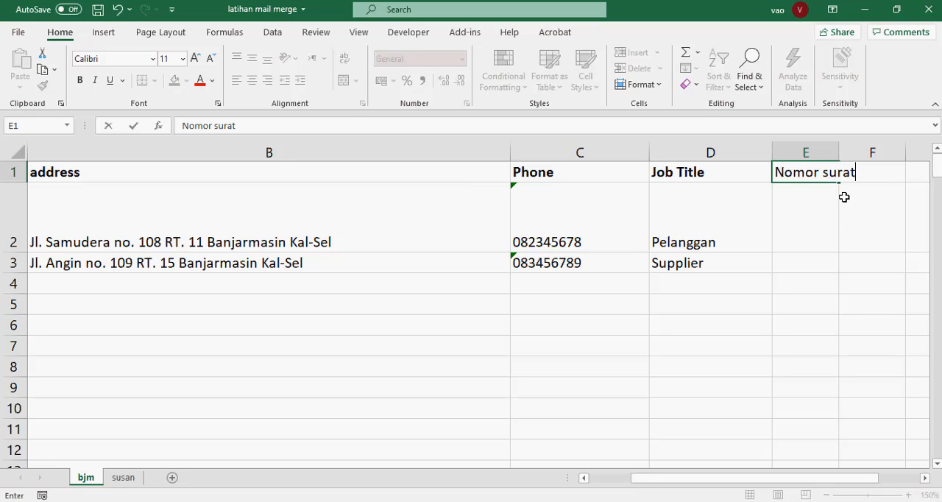
{"action": "key", "text": "Return"}
{"action": "double_click", "coordinate": [839, 151]}
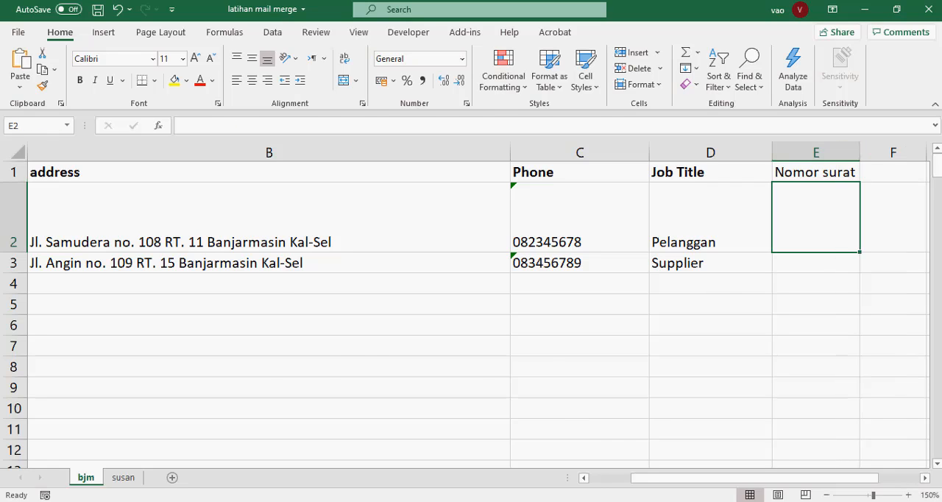
Copy "/00713.00/2020" from the Nomor line of the Word letter into cell E2 of the Excel recipient list
{"action": "key", "text": "alt+Tab"}
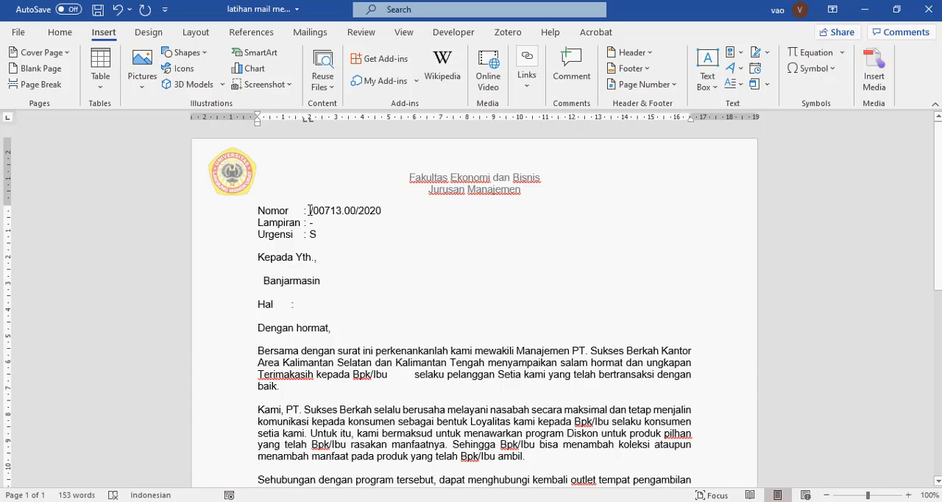
{"action": "left_click_drag", "start_coordinate": [310, 210], "coordinate": [379, 213]}
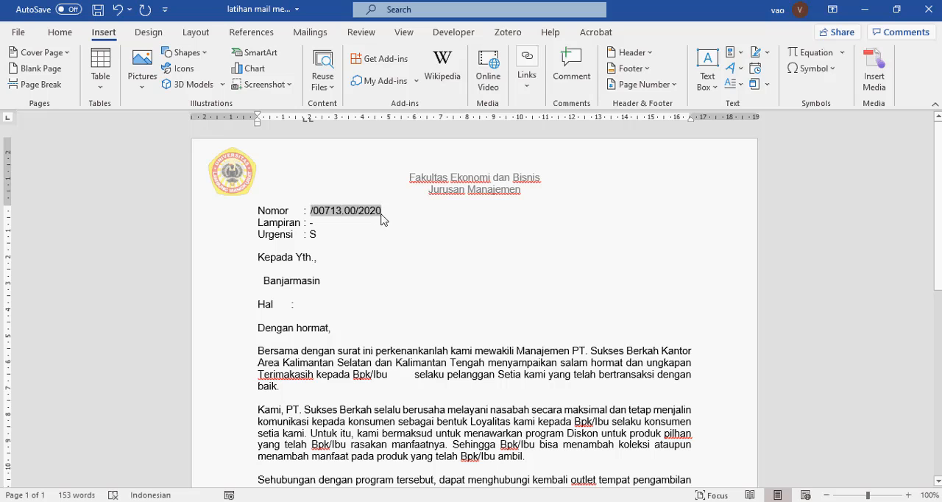
{"action": "right_click", "coordinate": [376, 211]}
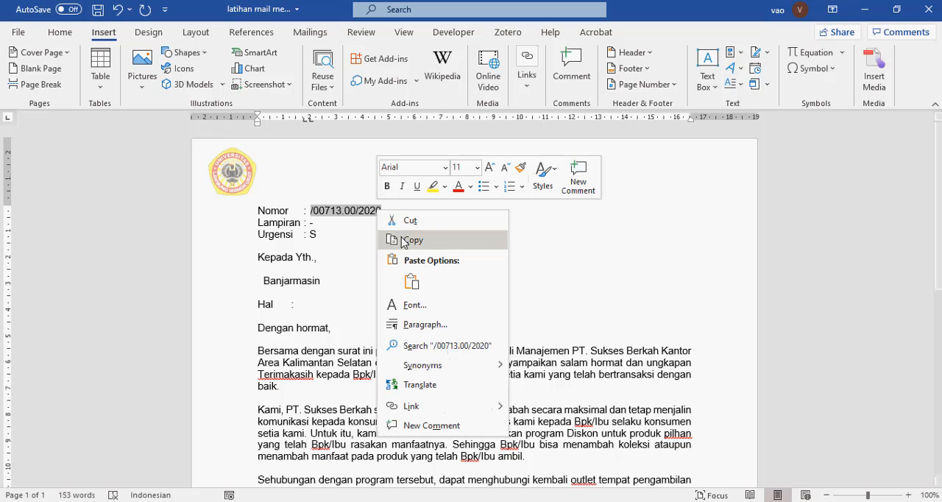
{"action": "left_click", "coordinate": [409, 239]}
{"action": "left_click", "coordinate": [863, 10]}
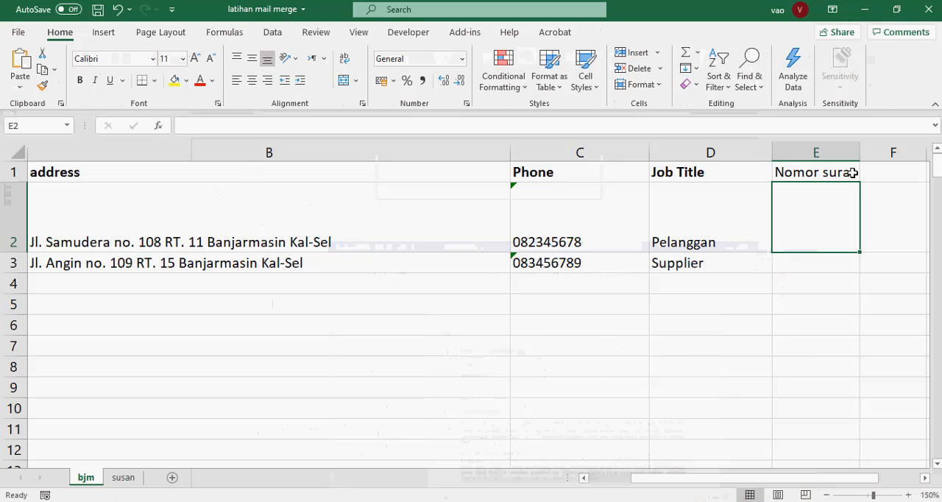
{"action": "left_click", "coordinate": [26, 62]}
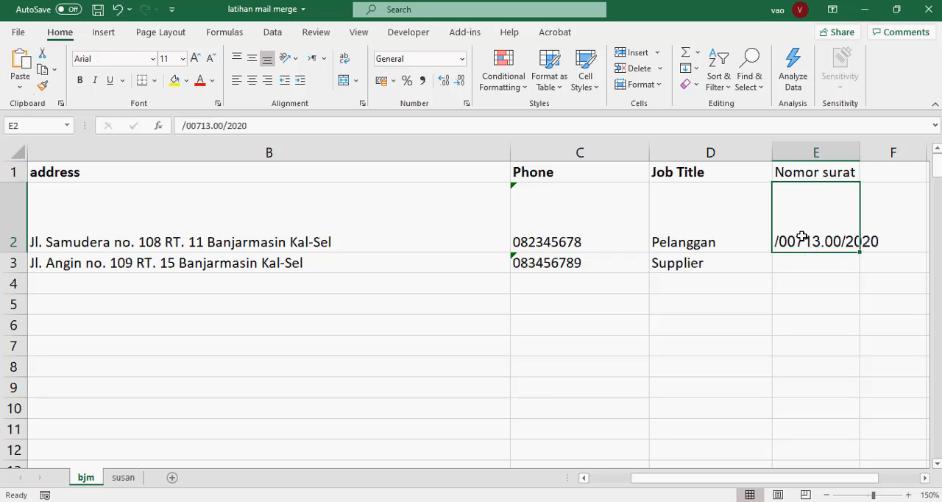
Add the prefix "001" to the letter number in cell E2 so it reads "001/00713.00/2020"
{"action": "left_click", "coordinate": [179, 125]}
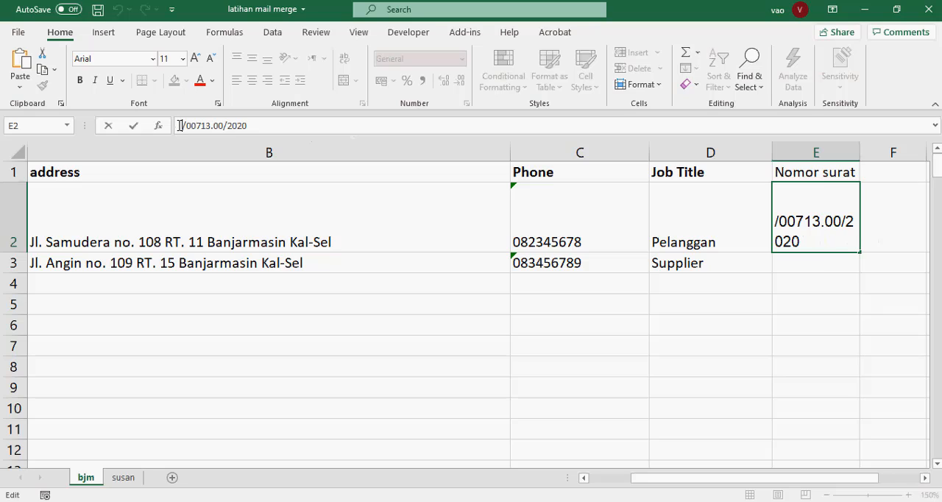
{"action": "type", "text": "001"}
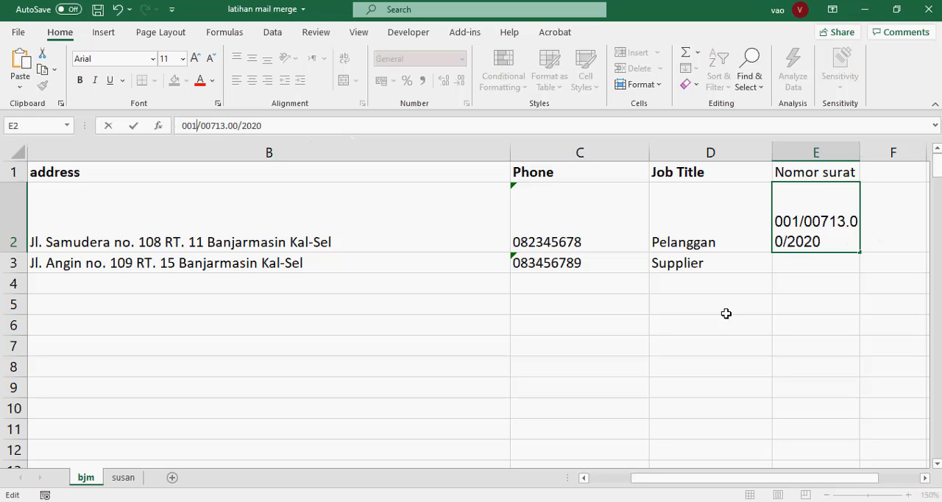
{"action": "left_click", "coordinate": [796, 263]}
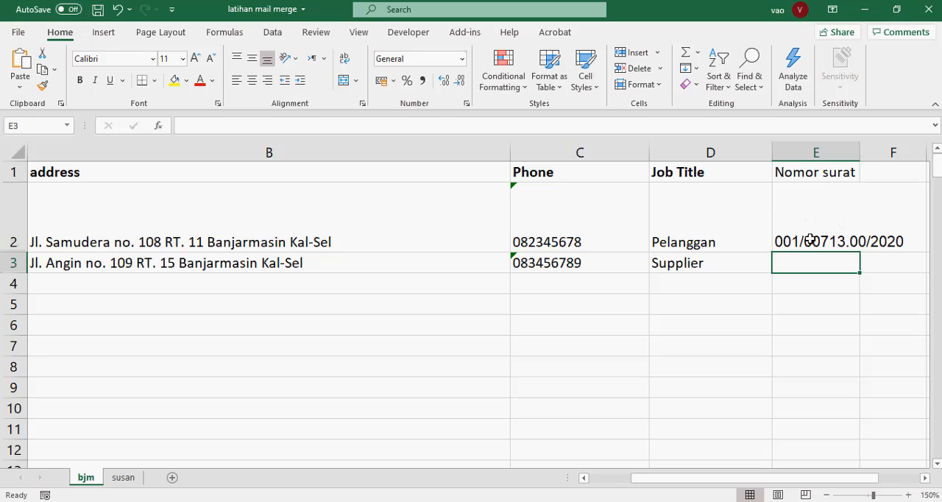
{"action": "left_click", "coordinate": [806, 245]}
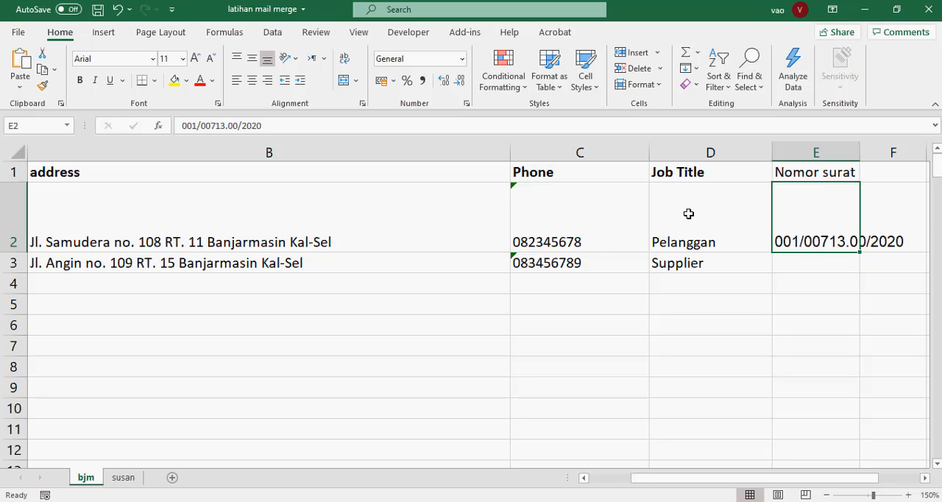
{"action": "mouse_move", "coordinate": [643, 480]}
{"action": "left_mouse_down"}
{"action": "mouse_move", "coordinate": [564, 478]}
{"action": "mouse_move", "coordinate": [643, 480]}
{"action": "left_mouse_up"}
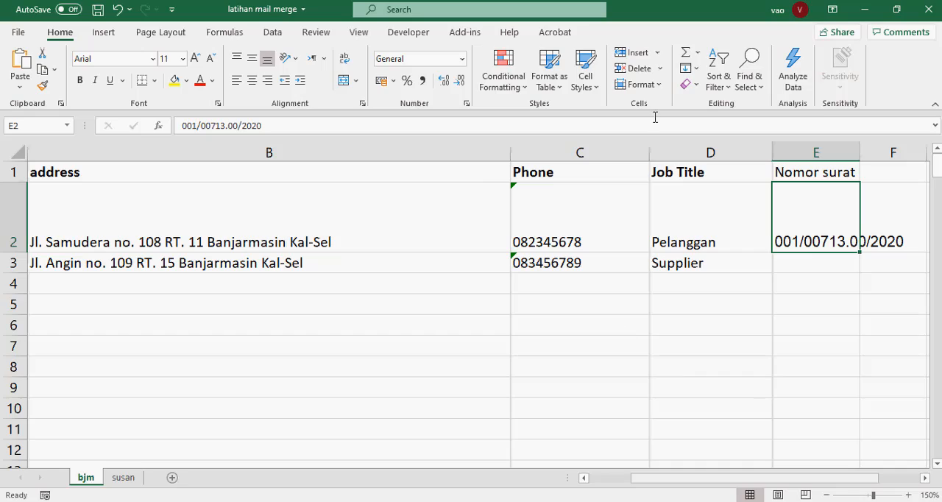
Close the Excel recipient workbook and return to the letter in Word
{"action": "left_click", "coordinate": [877, 7]}
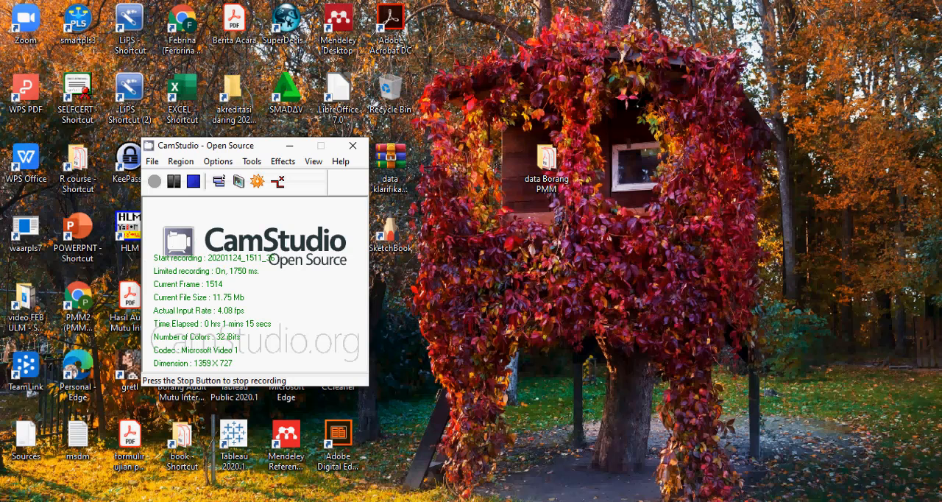
{"action": "key", "text": "alt+Tab"}
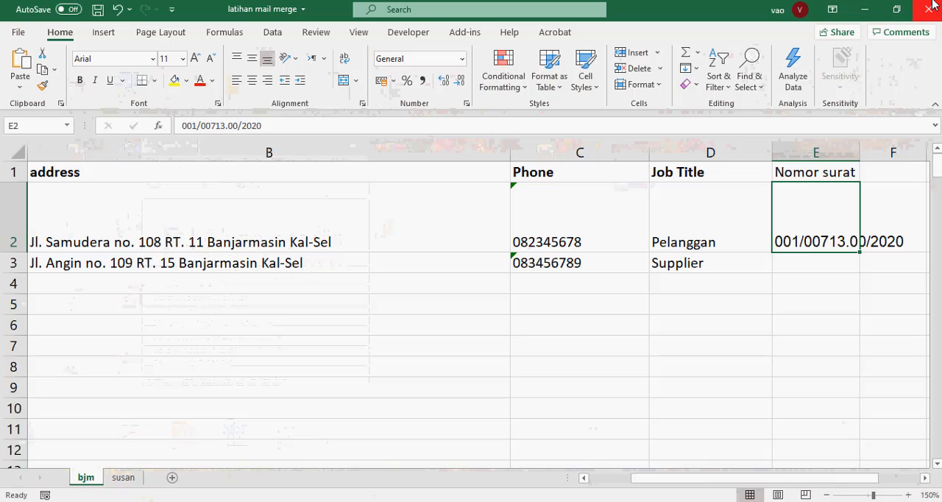
{"action": "left_click", "coordinate": [929, 9]}
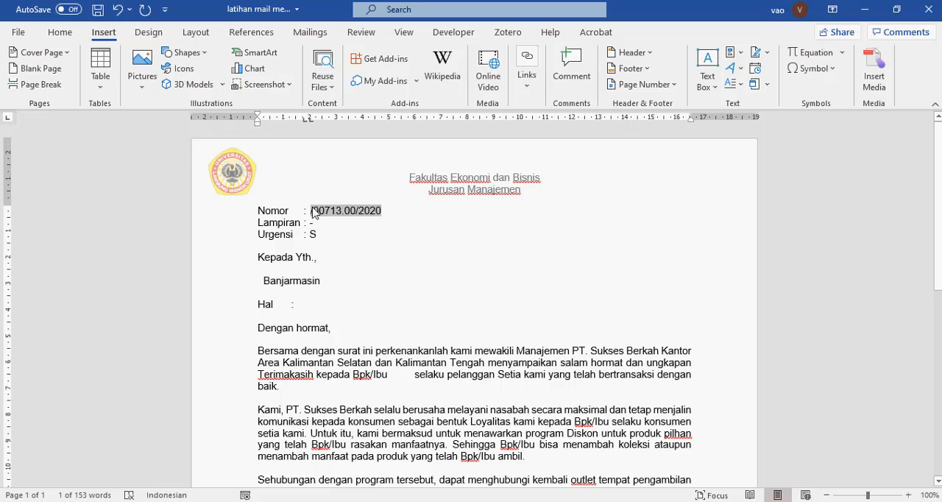
Add space before "/00713.00/2020" on the Nomor line and start a mail merge of the Letters type
{"action": "left_click", "coordinate": [307, 211]}
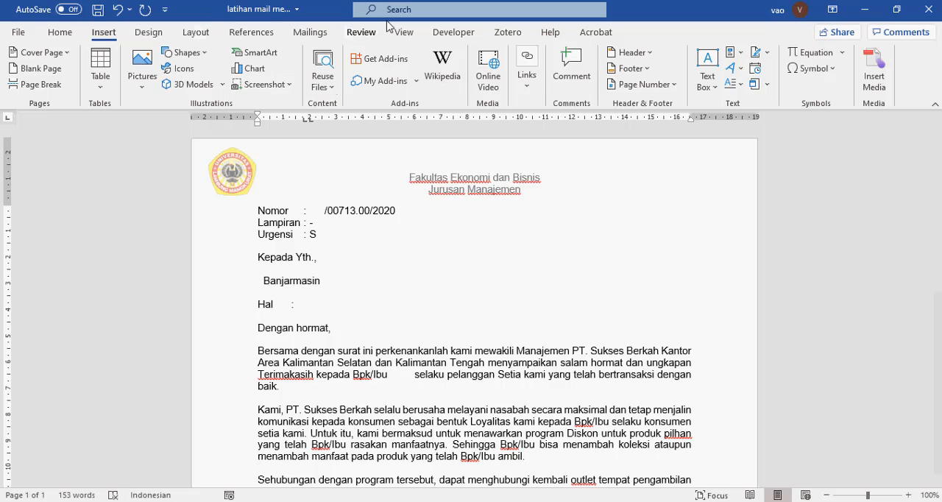
{"action": "left_click", "coordinate": [325, 35]}
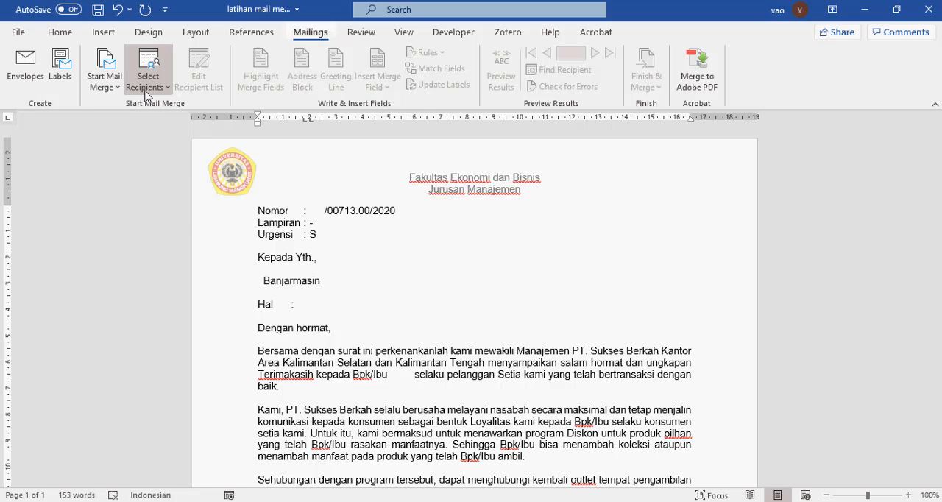
{"action": "left_click", "coordinate": [117, 93]}
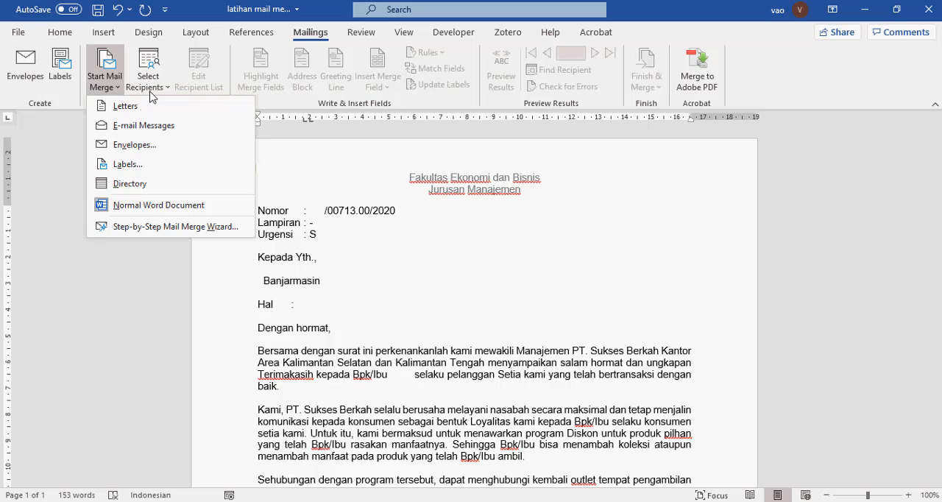
{"action": "left_click", "coordinate": [403, 336]}
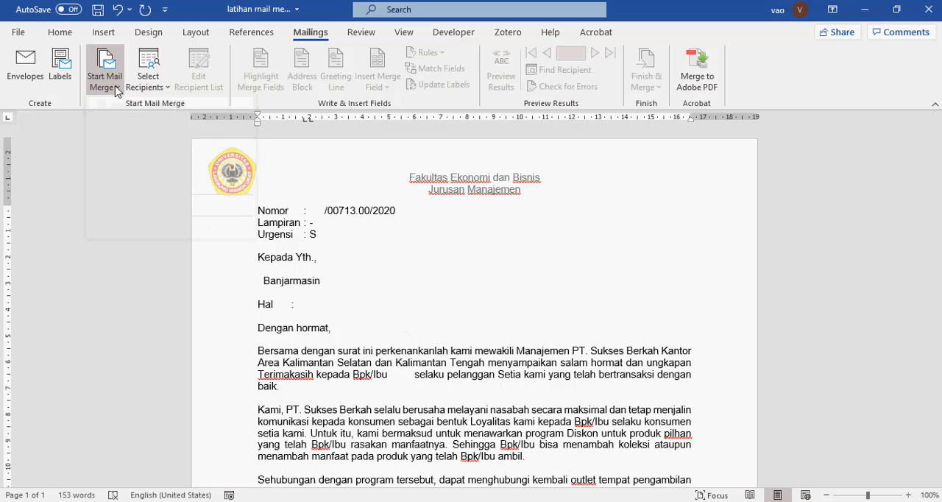
{"action": "left_click", "coordinate": [114, 87]}
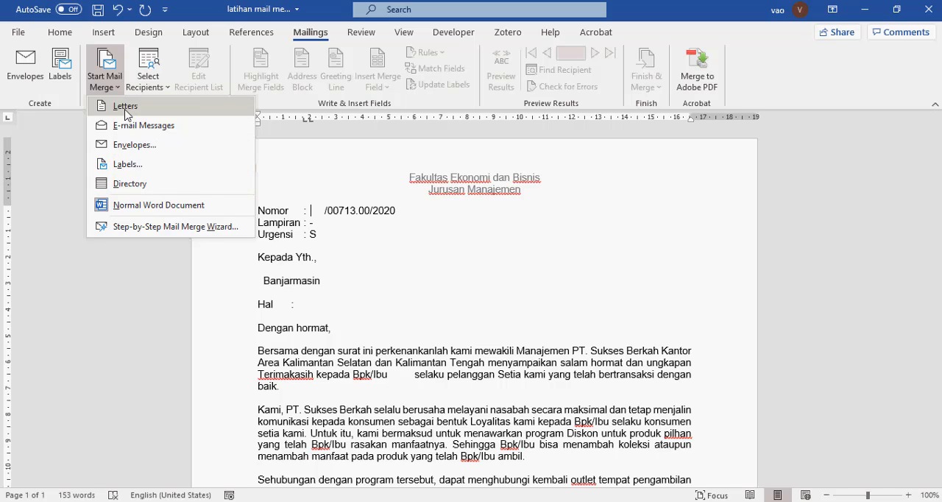
{"action": "left_click", "coordinate": [125, 109]}
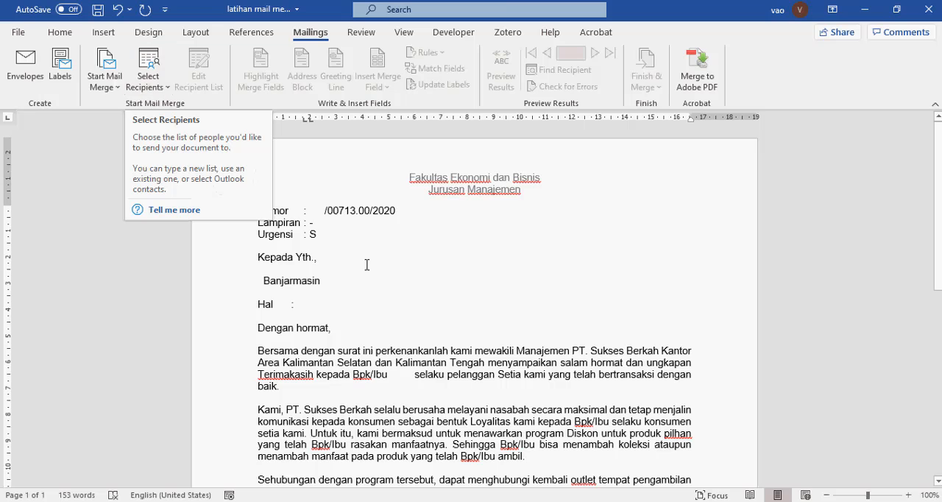
{"action": "scroll", "coordinate": [366, 265], "scroll_direction": "down", "scroll_amount": 5}
{"action": "scroll", "coordinate": [367, 265], "scroll_direction": "up", "scroll_amount": 5}
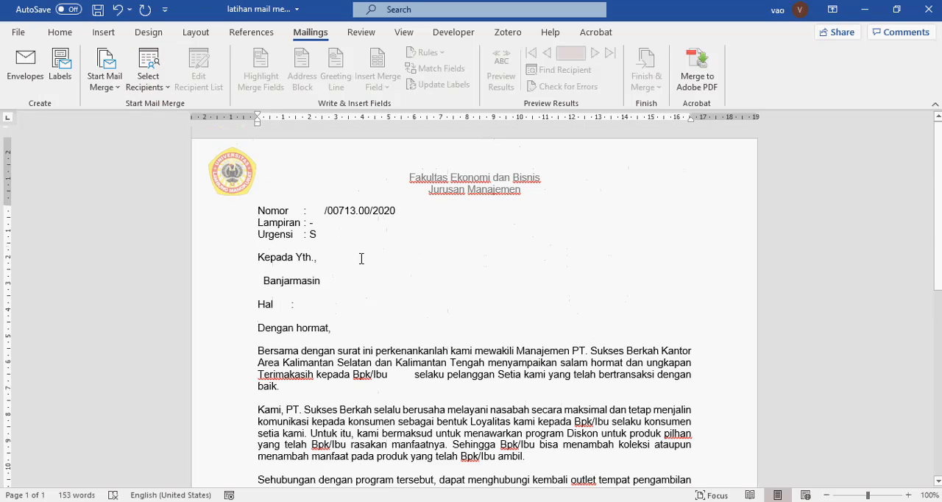
{"action": "left_click", "coordinate": [149, 81]}
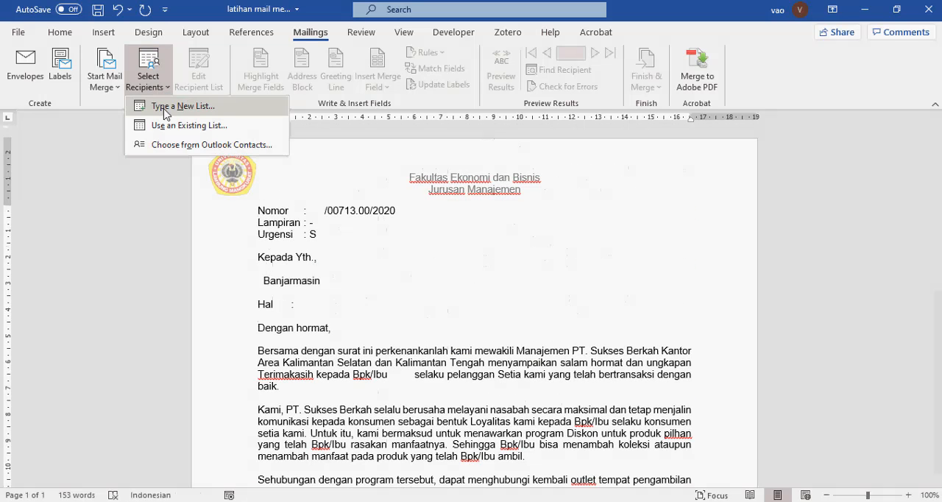
{"action": "left_click", "coordinate": [165, 113]}
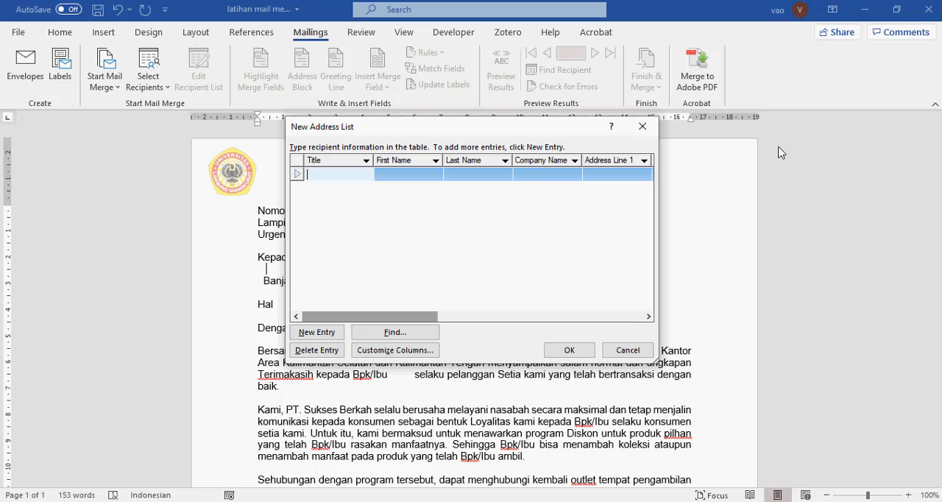
{"action": "left_click", "coordinate": [376, 178]}
{"action": "type", "text": "hljlkjkl"}
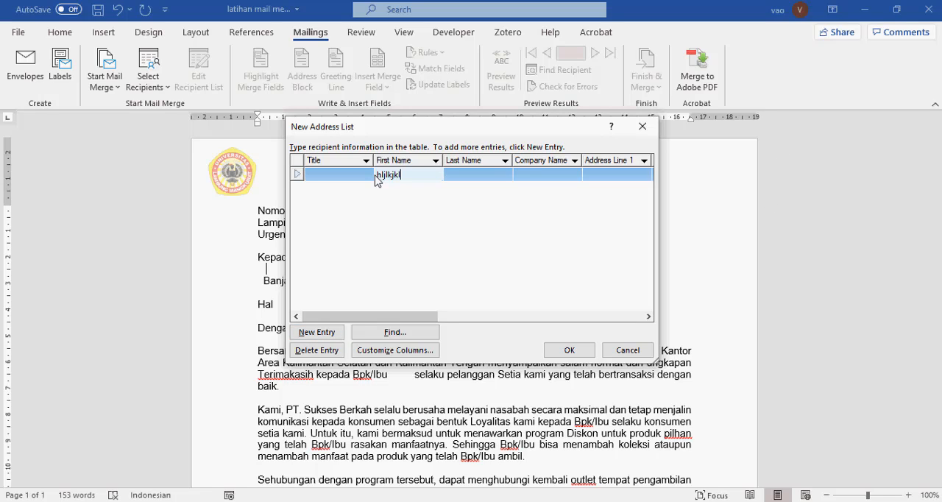
{"action": "left_click", "coordinate": [627, 350]}
Search the Downloads folder for "mail merge" to find an existing recipient list as the data source
{"action": "left_click", "coordinate": [167, 87]}
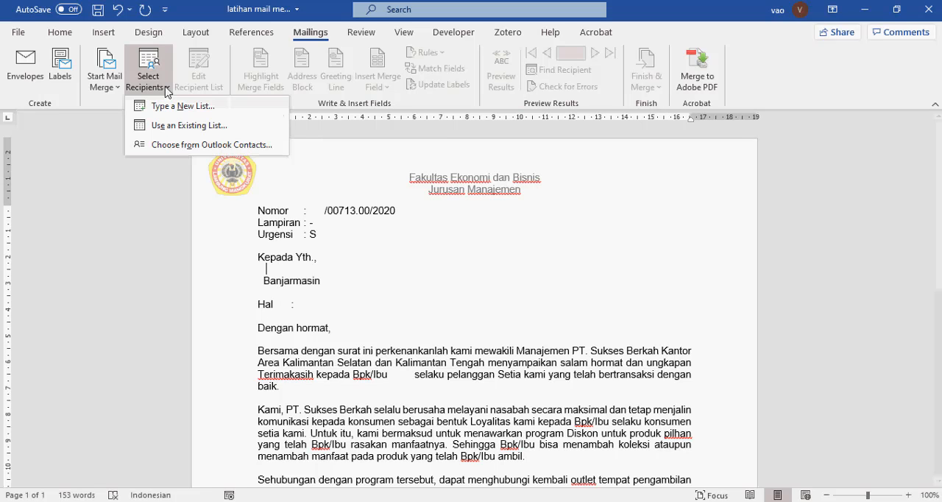
{"action": "left_click", "coordinate": [169, 126]}
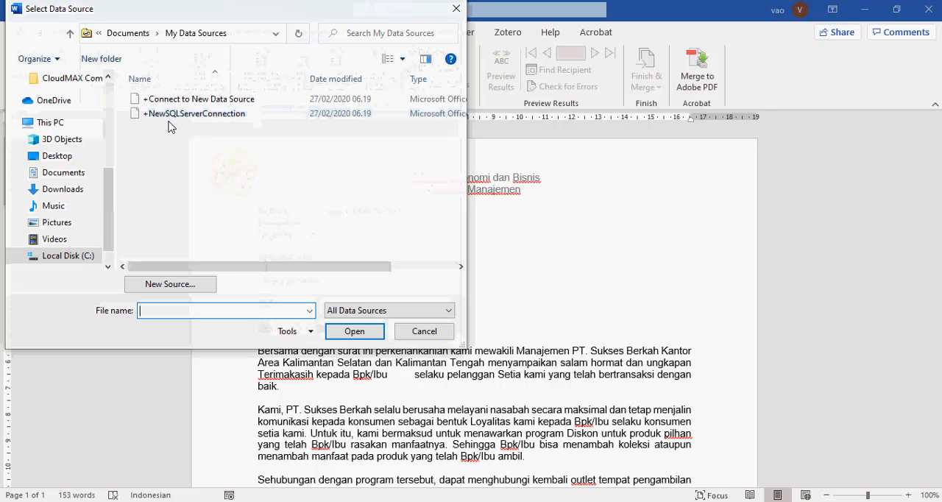
{"action": "left_click", "coordinate": [76, 189]}
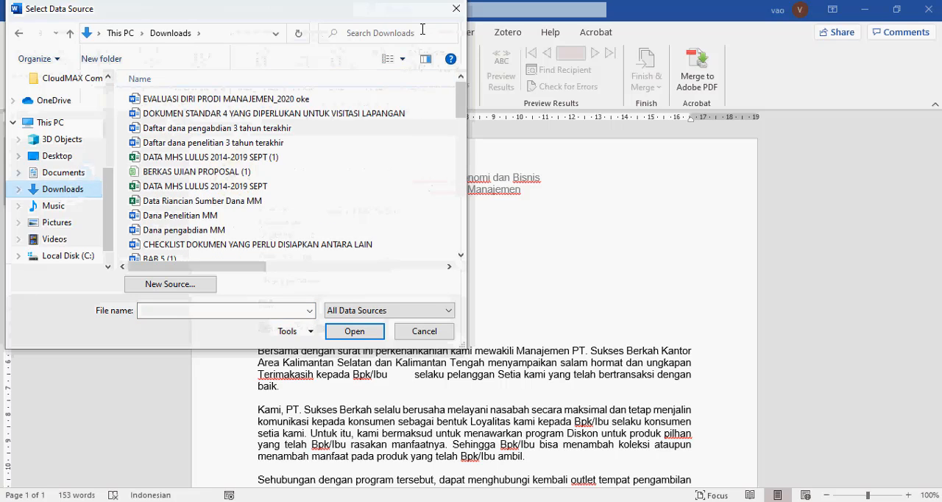
{"action": "left_click", "coordinate": [353, 32]}
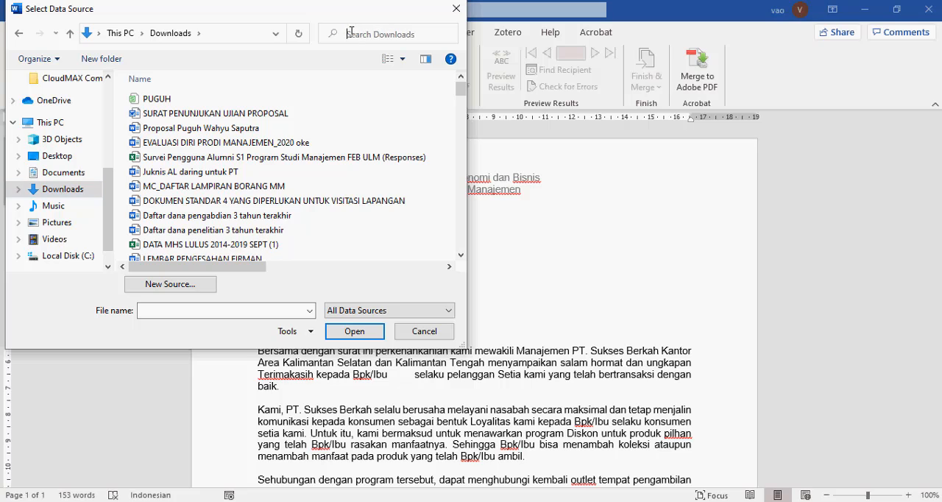
{"action": "type", "text": "ma"}
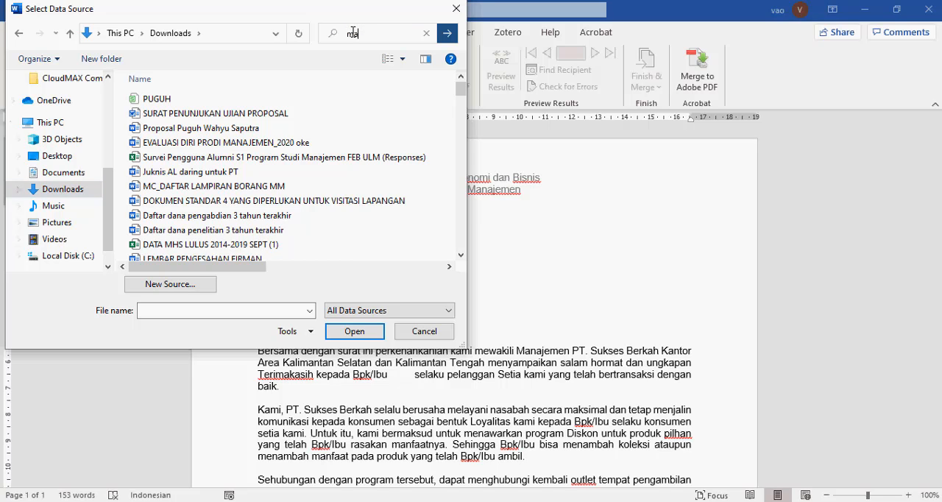
{"action": "type", "text": "il merge"}
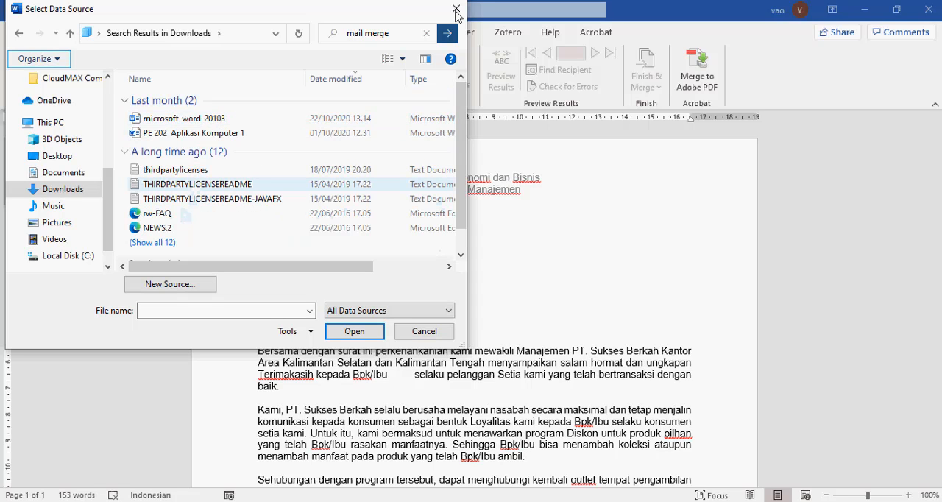
{"action": "left_click", "coordinate": [457, 11]}
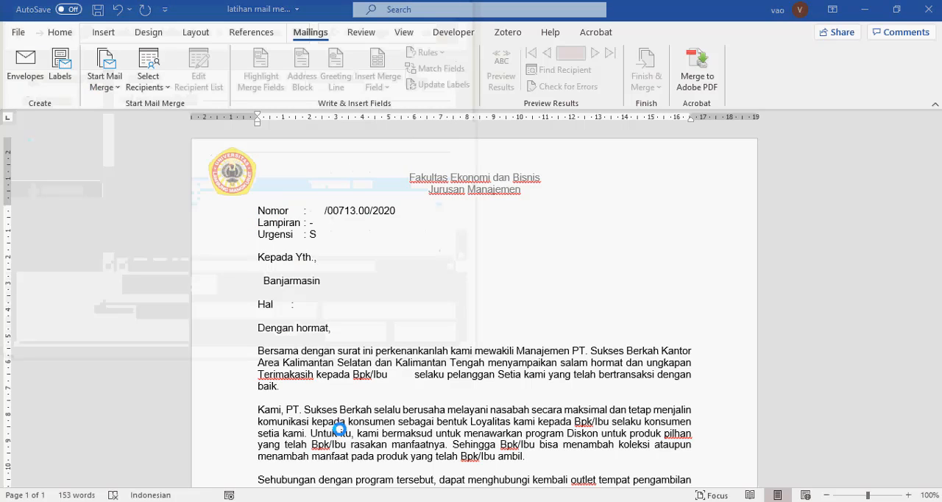
Check File Explorer's recent files and the desktop for the location of the recipient workbook "latihan mail merge"
{"action": "key", "text": "super+e"}
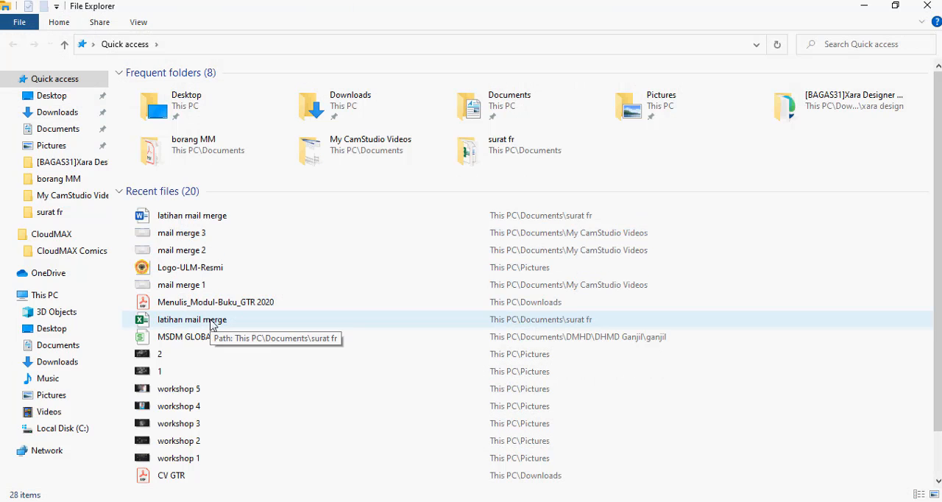
{"action": "left_click", "coordinate": [932, 7]}
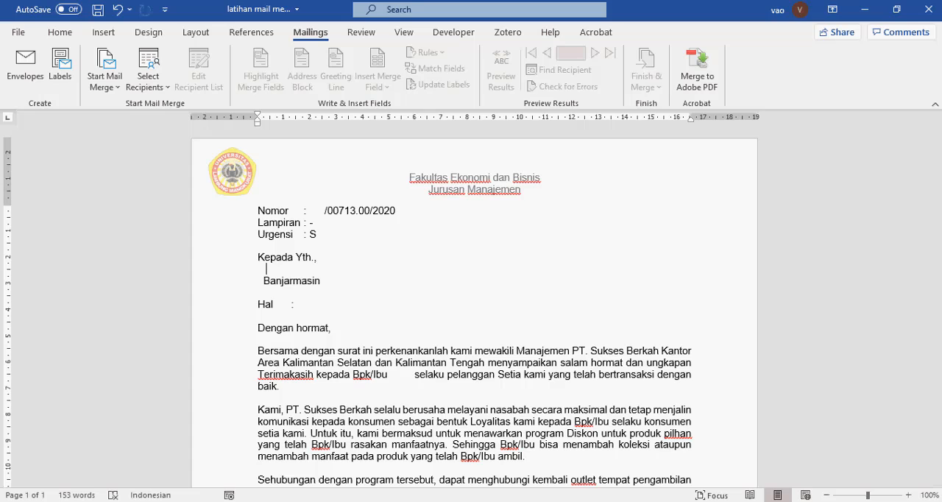
{"action": "left_click", "coordinate": [734, 501]}
{"action": "left_click", "coordinate": [661, 449]}
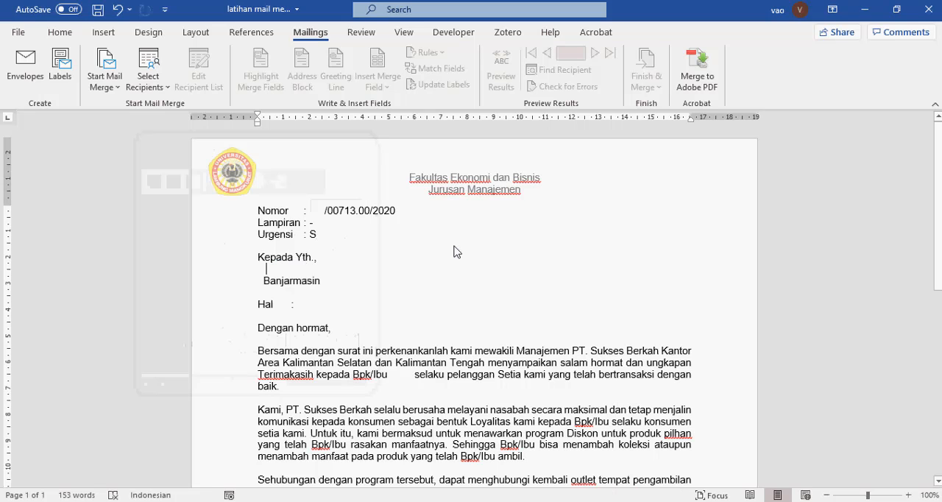
{"action": "left_click", "coordinate": [865, 12]}
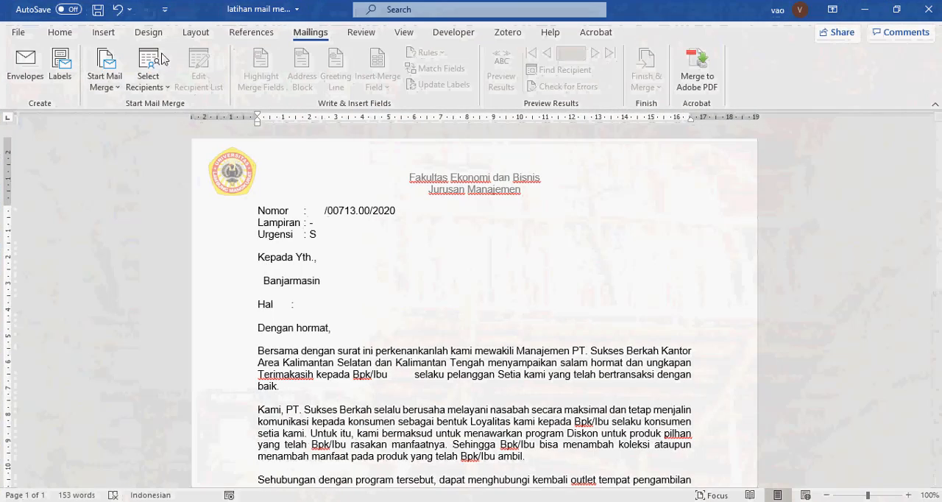
Use the existing "latihan mail merge" workbook on the Desktop as the recipient list, choosing the table bjm$ with column headers in its first row
{"action": "left_click", "coordinate": [148, 88]}
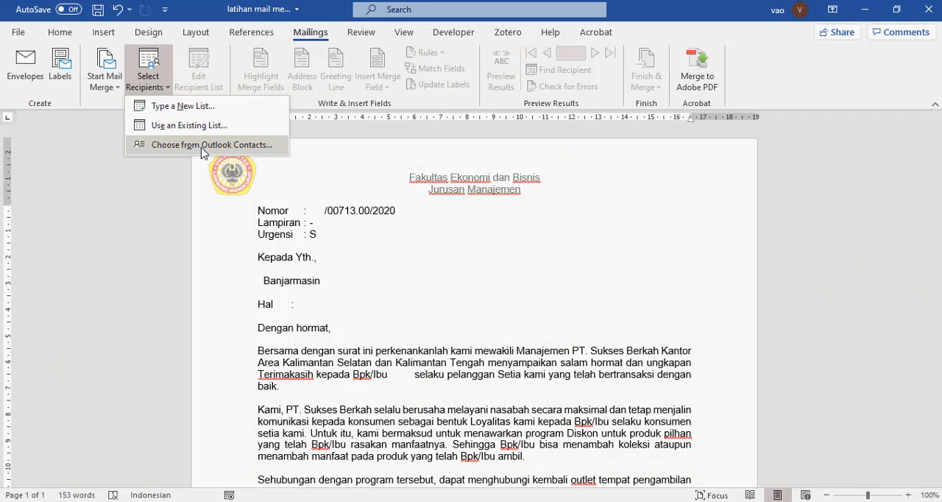
{"action": "left_click", "coordinate": [174, 127]}
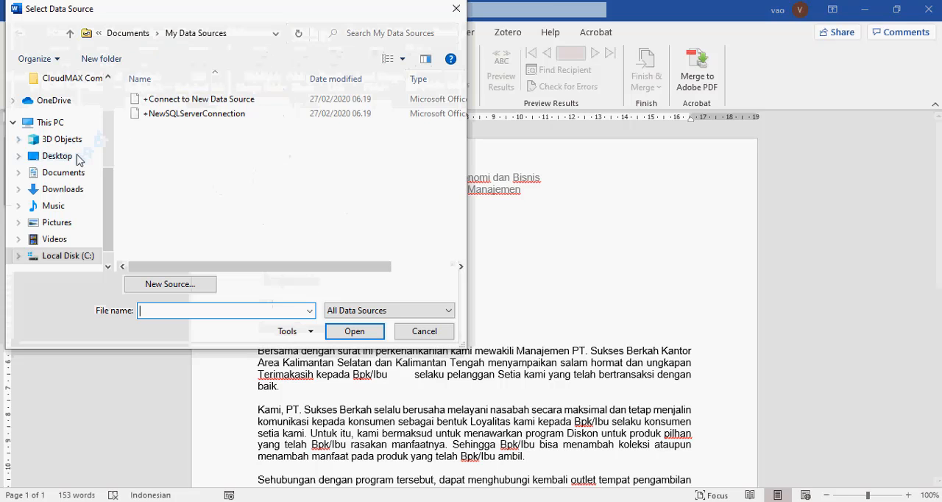
{"action": "left_click", "coordinate": [67, 163]}
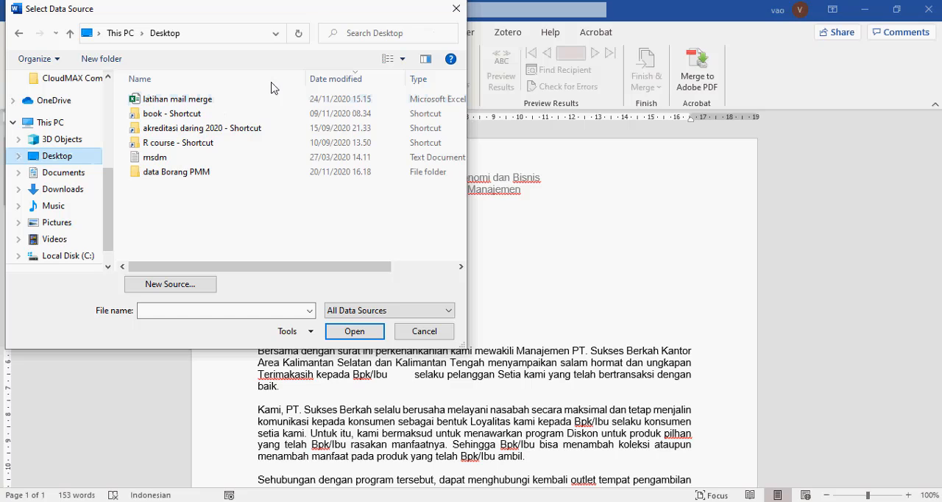
{"action": "left_click", "coordinate": [184, 100]}
{"action": "left_click", "coordinate": [355, 331]}
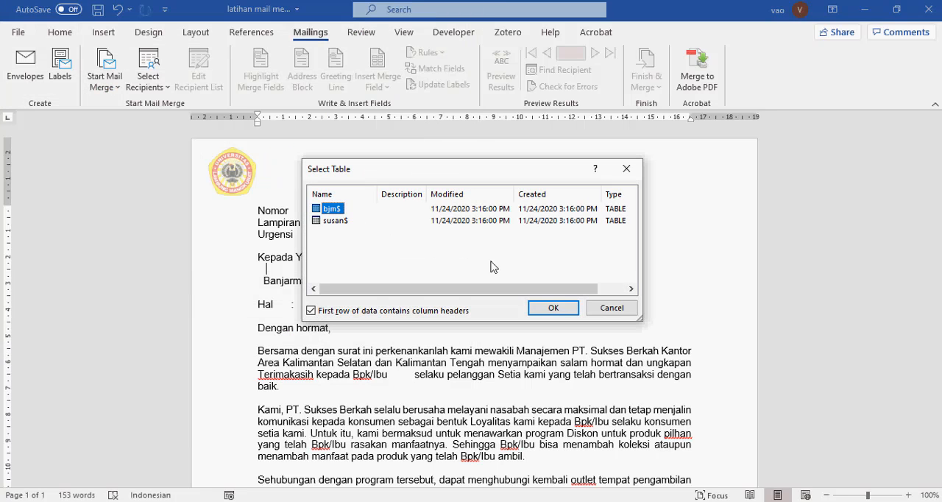
{"action": "left_click", "coordinate": [554, 308]}
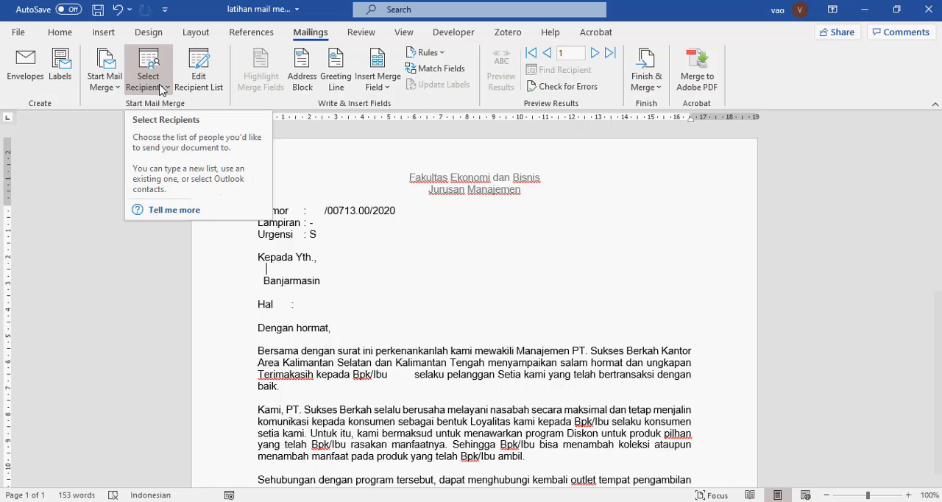
Try excluding and including individual recipients in the merge recipient list, and accept the list with all recipients selected
{"action": "left_click", "coordinate": [163, 89]}
{"action": "left_click", "coordinate": [161, 89]}
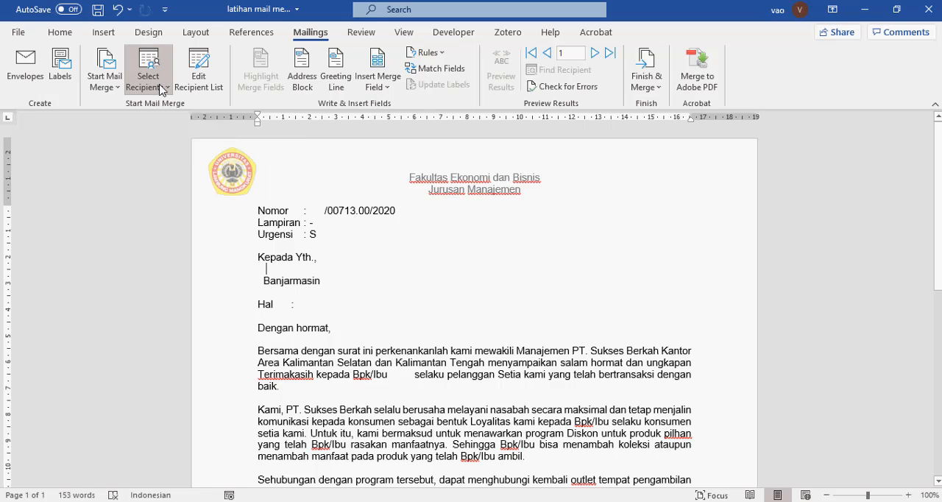
{"action": "left_click", "coordinate": [198, 74]}
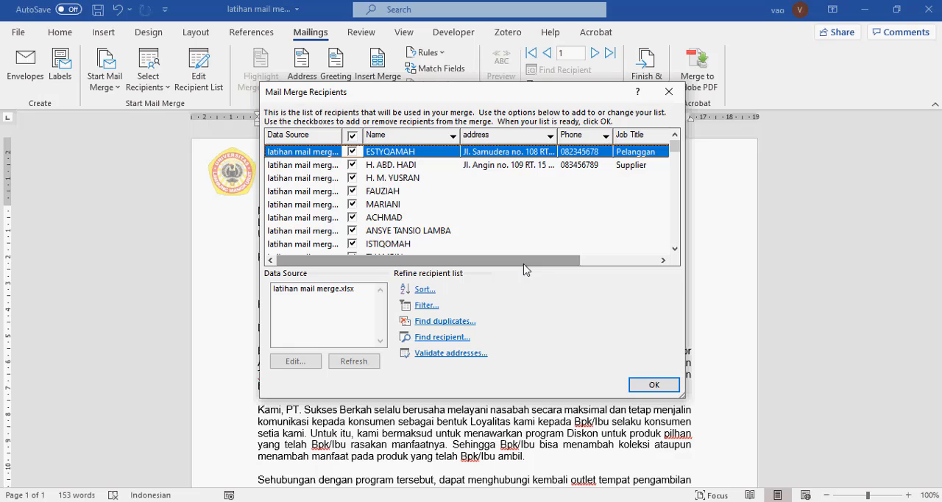
{"action": "left_click_drag", "start_coordinate": [525, 265], "coordinate": [504, 293]}
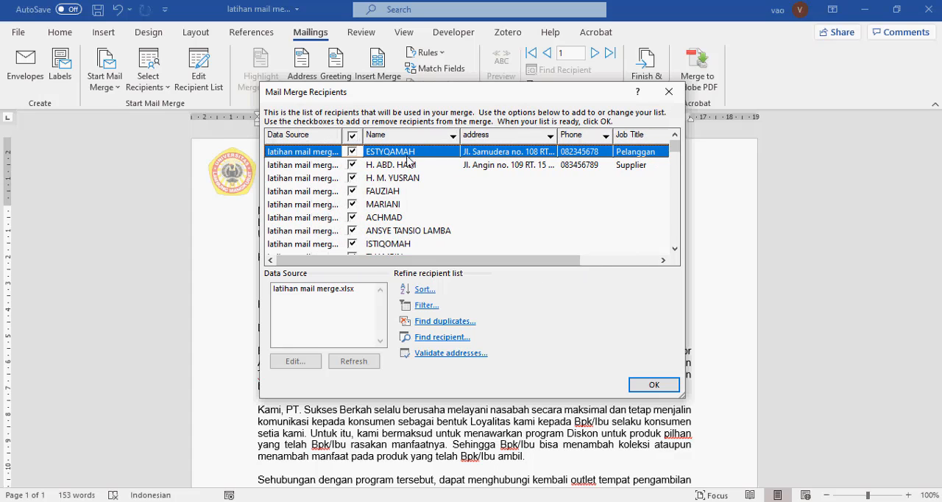
{"action": "left_click", "coordinate": [352, 136]}
{"action": "left_click", "coordinate": [353, 151]}
{"action": "left_click", "coordinate": [354, 165]}
{"action": "left_click", "coordinate": [354, 152]}
{"action": "left_click", "coordinate": [352, 135]}
{"action": "left_click", "coordinate": [654, 385]}
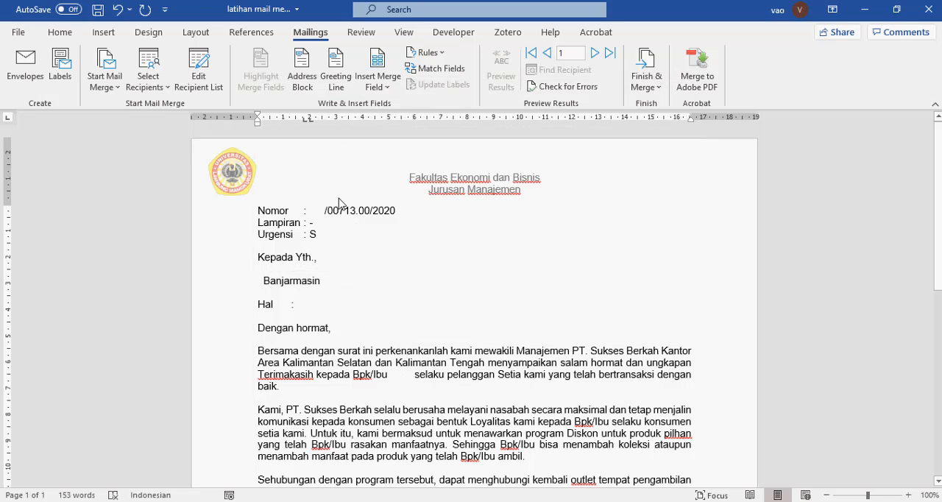
Remove the extra space before "/00713.00/2020" on the Nomor line and insert the Nomor_surat merge field there
{"action": "key", "text": "BackSpace"}
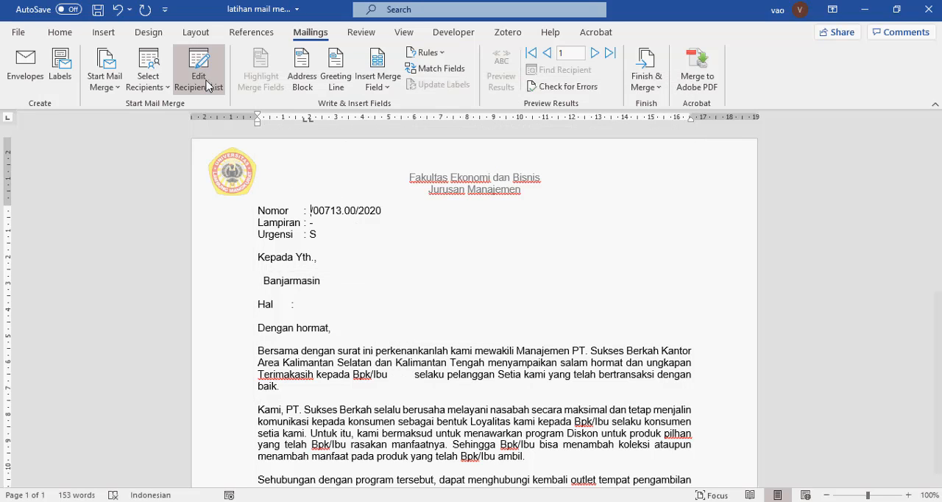
{"action": "left_click", "coordinate": [168, 88]}
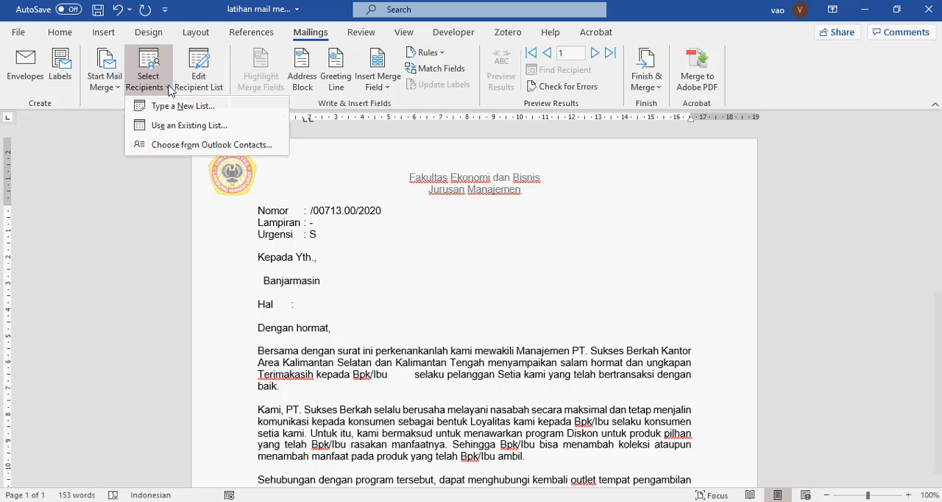
{"action": "left_click", "coordinate": [170, 89]}
{"action": "left_click", "coordinate": [198, 79]}
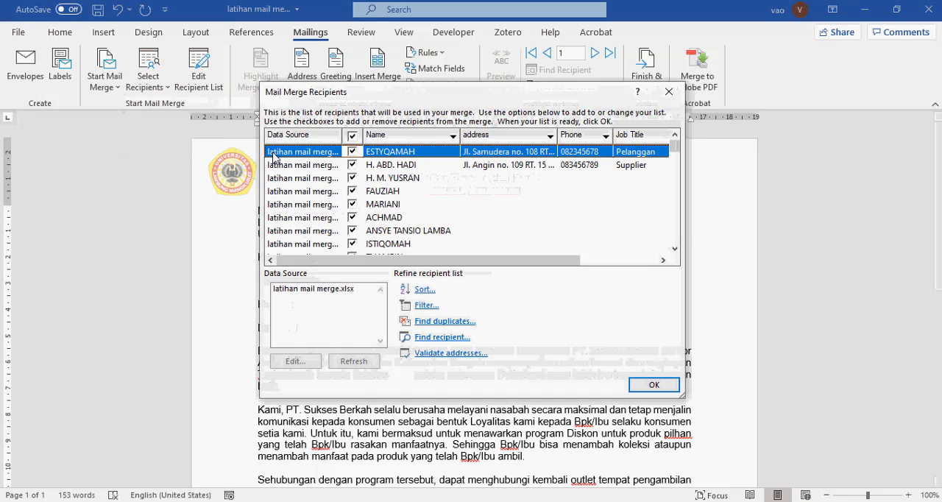
{"action": "left_click", "coordinate": [668, 92]}
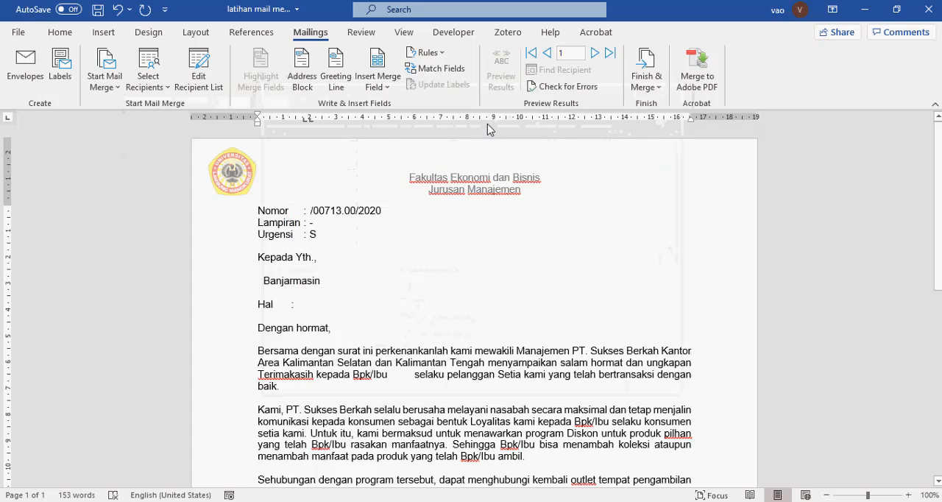
{"action": "left_click", "coordinate": [383, 87]}
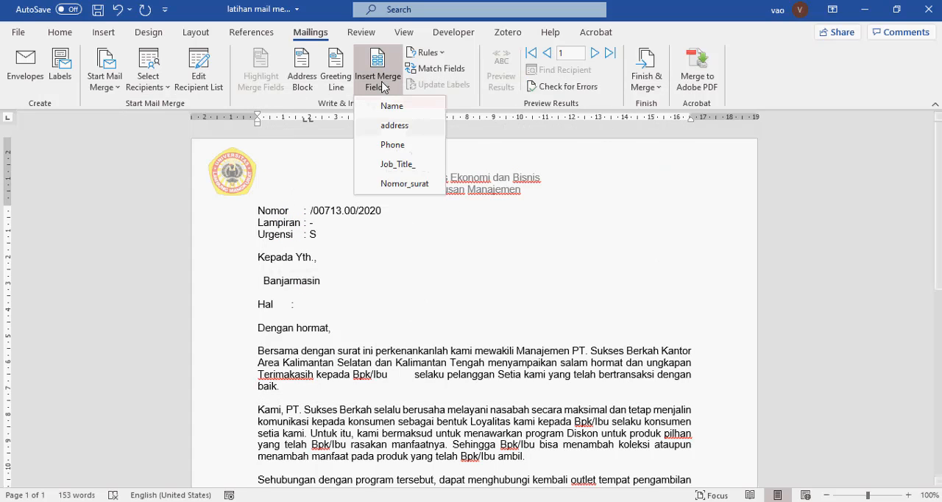
{"action": "left_click", "coordinate": [415, 184]}
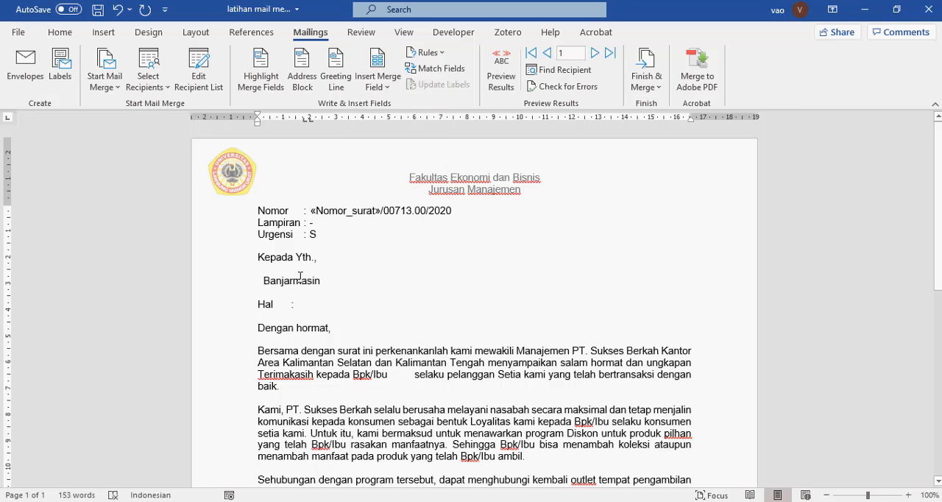
Remove the indent before "Banjarmasin" and insert the Name and address merge fields on separate lines below "Kepada Yth.,"
{"action": "left_click", "coordinate": [263, 280]}
{"action": "key", "text": "BackSpace"}
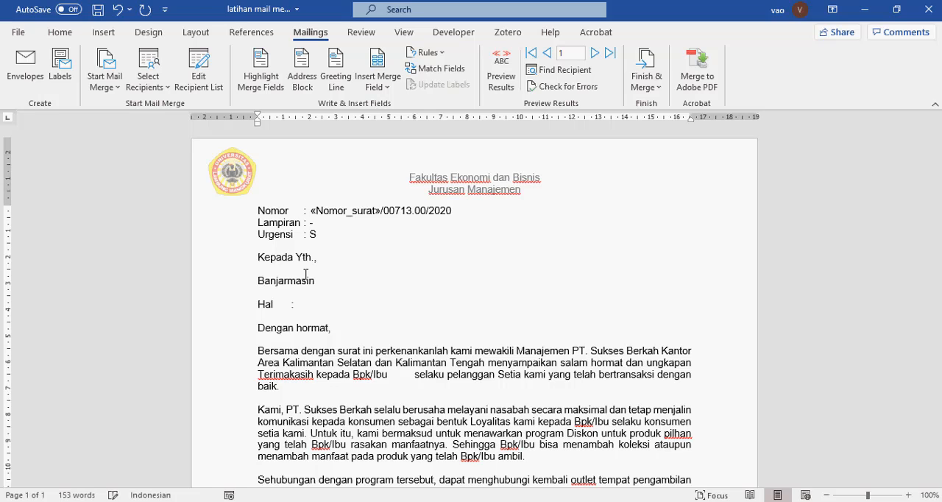
{"action": "left_click", "coordinate": [321, 256]}
{"action": "key", "text": "Return"}
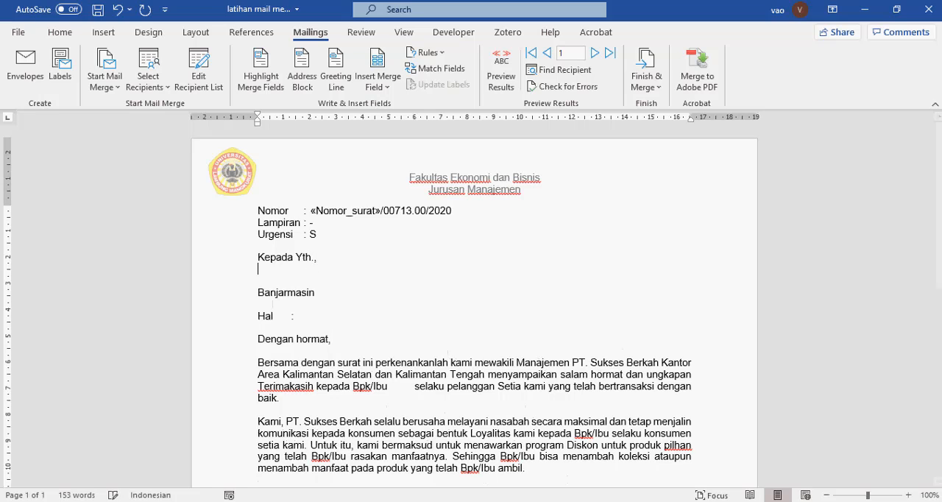
{"action": "left_click", "coordinate": [382, 87]}
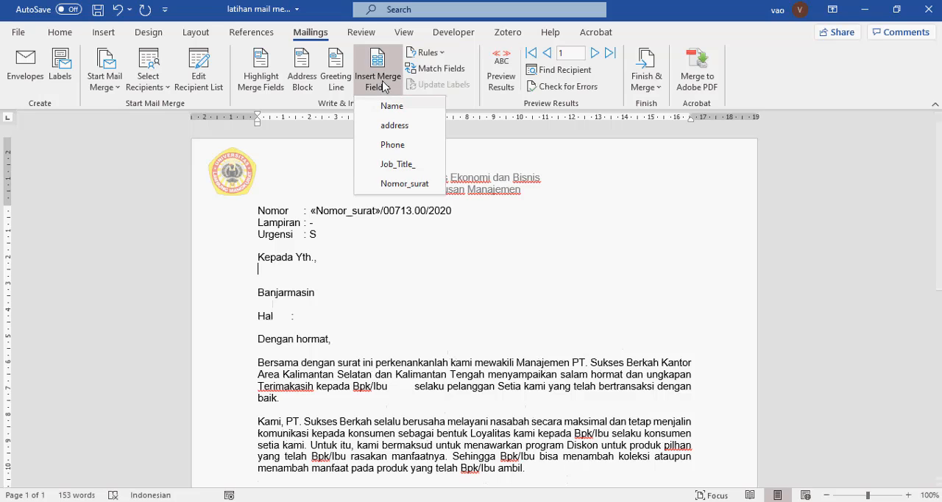
{"action": "left_click", "coordinate": [390, 106]}
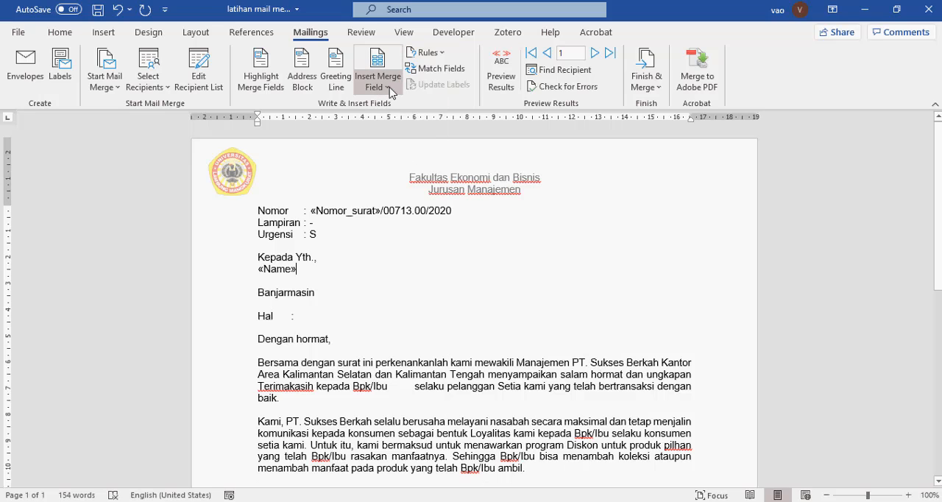
{"action": "key", "text": "Return"}
{"action": "left_click", "coordinate": [388, 87]}
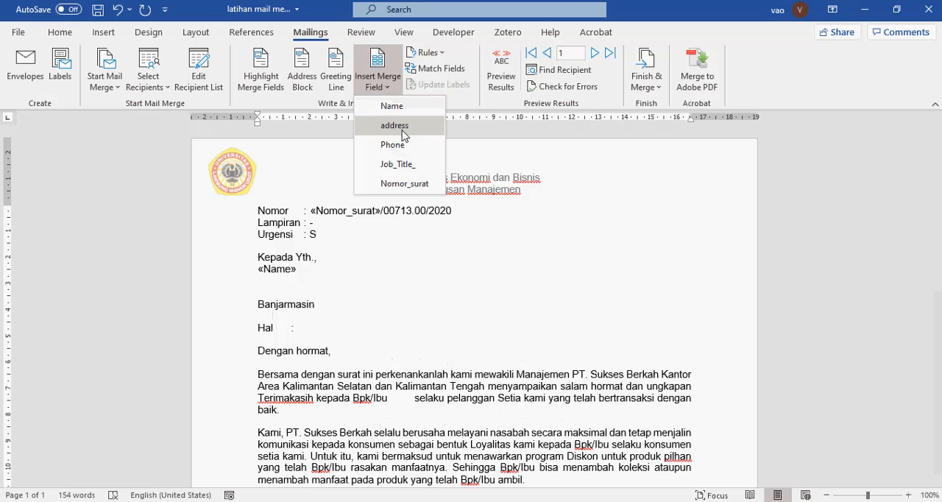
{"action": "left_click", "coordinate": [402, 123]}
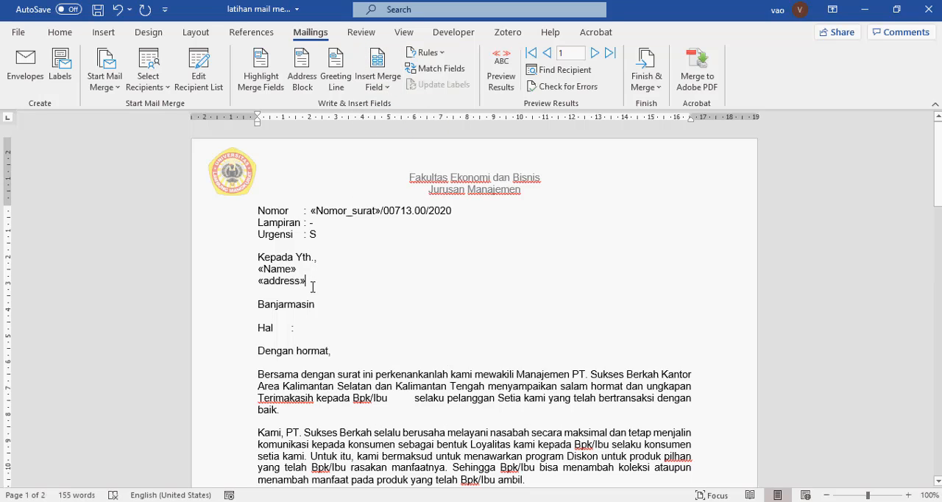
Insert the Name merge field after "Bpk/Ibu" in the first body paragraph and delete the surplus spaces before "selaku"
{"action": "left_click", "coordinate": [395, 398]}
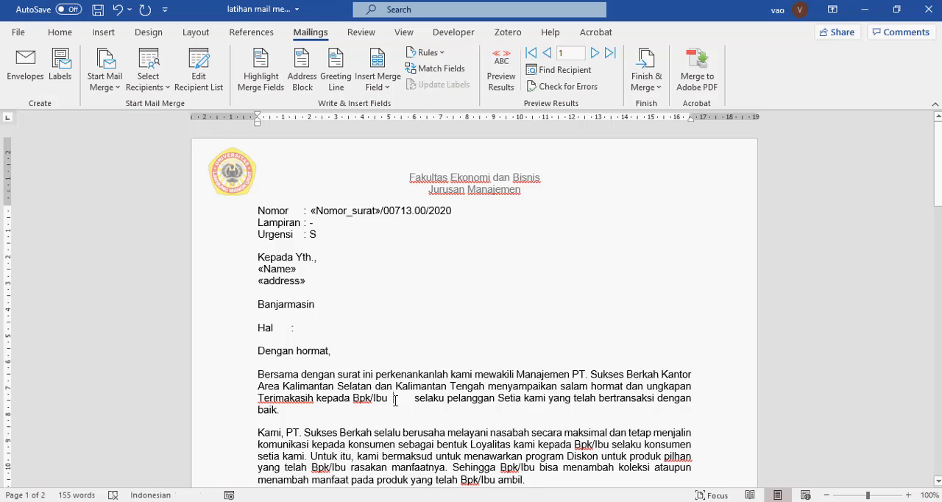
{"action": "left_click", "coordinate": [377, 86]}
{"action": "left_click", "coordinate": [391, 103]}
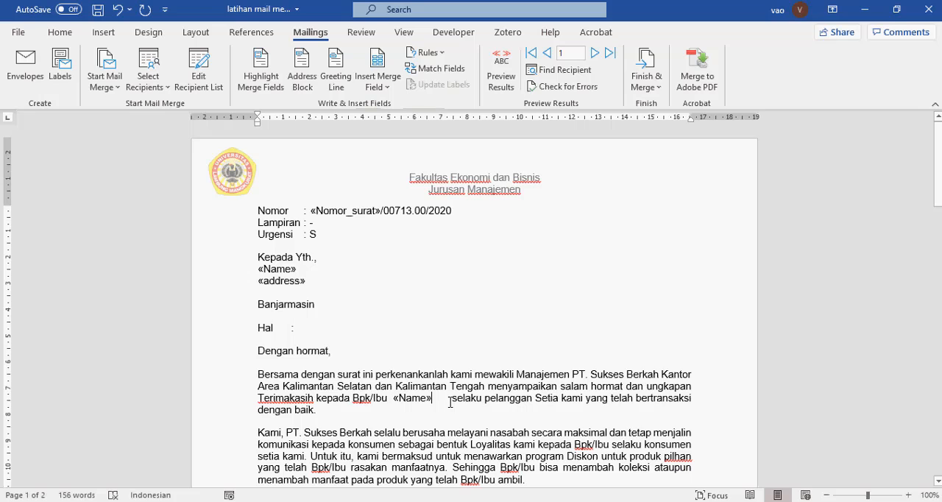
{"action": "key", "text": "Delete"}
{"action": "key", "text": "Delete"}
{"action": "key", "text": "Delete"}
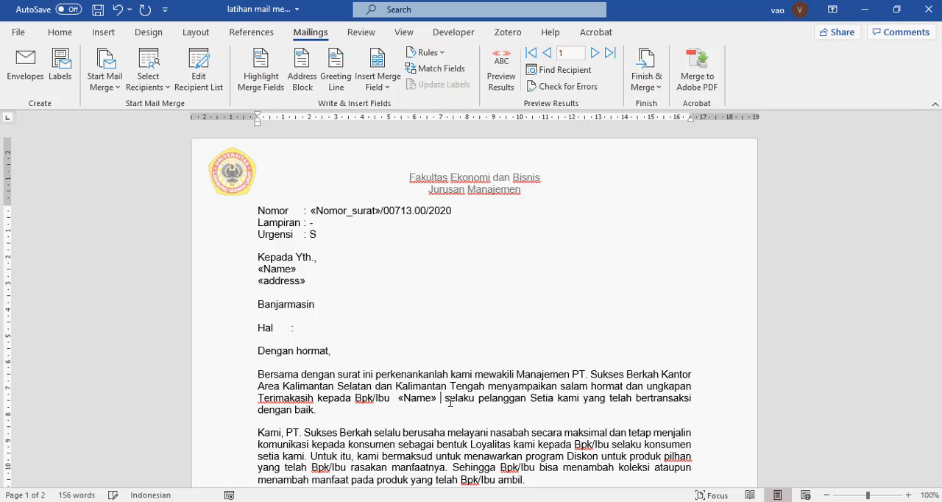
Review the letter, preview the merged results for the first six recipients, and return to the merge field view
{"action": "scroll", "coordinate": [449, 402], "scroll_direction": "down", "scroll_amount": 3}
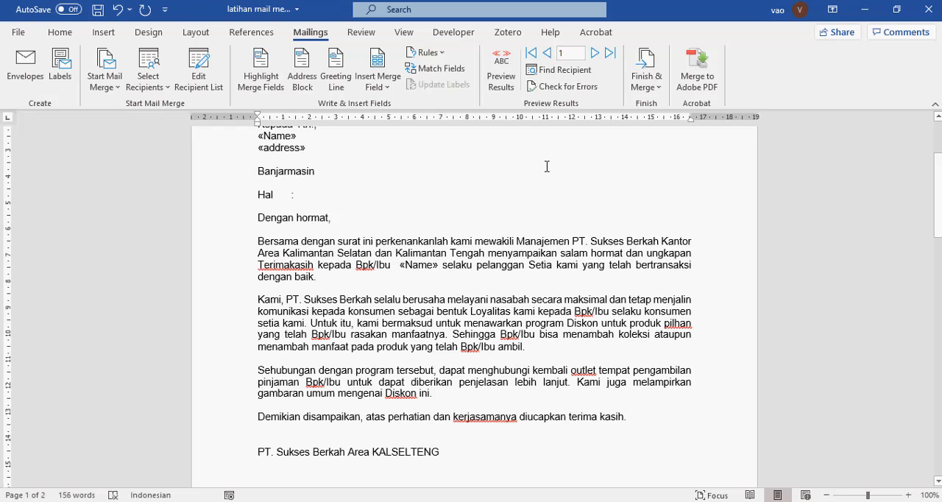
{"action": "scroll", "coordinate": [547, 166], "scroll_direction": "up", "scroll_amount": 3}
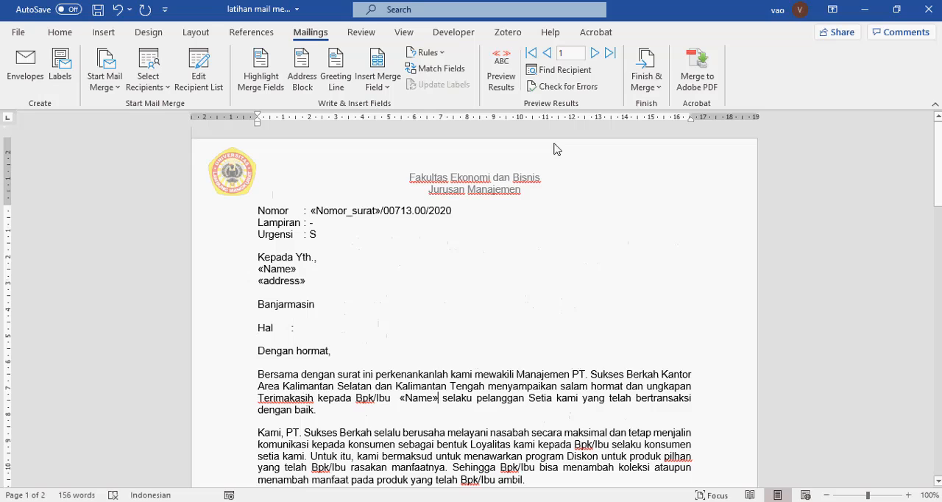
{"action": "left_click", "coordinate": [501, 79]}
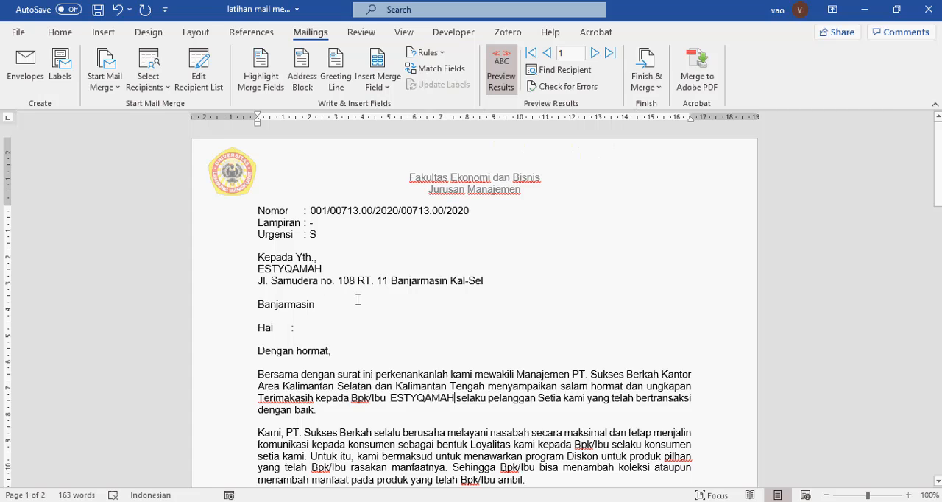
{"action": "left_click", "coordinate": [596, 55]}
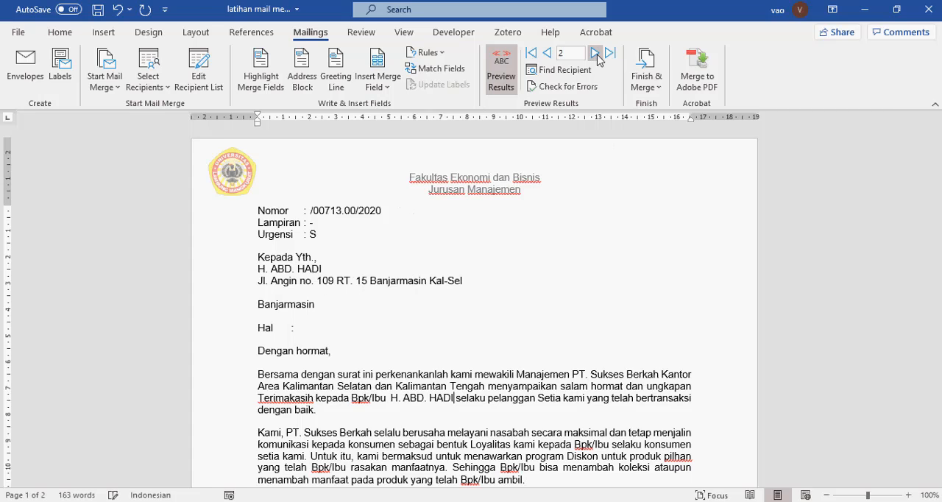
{"action": "left_click", "coordinate": [596, 54]}
{"action": "left_click", "coordinate": [595, 53]}
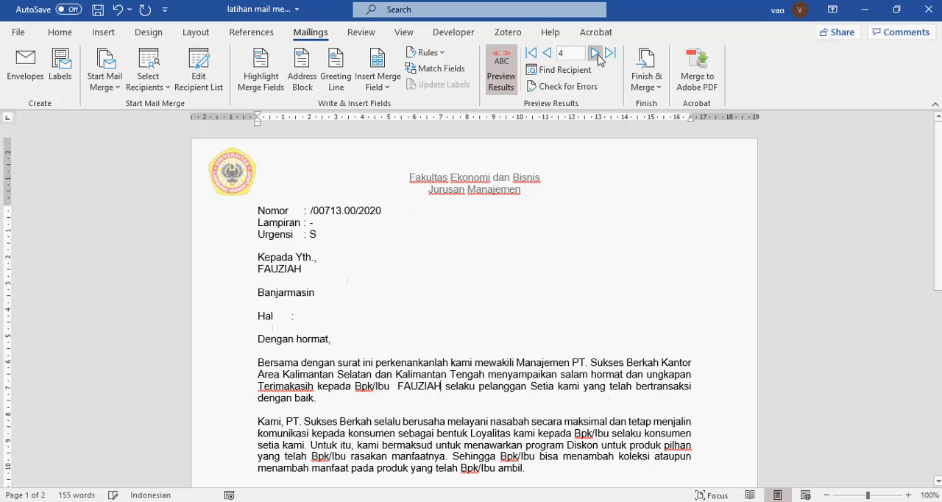
{"action": "left_click", "coordinate": [595, 54]}
{"action": "left_click", "coordinate": [595, 54]}
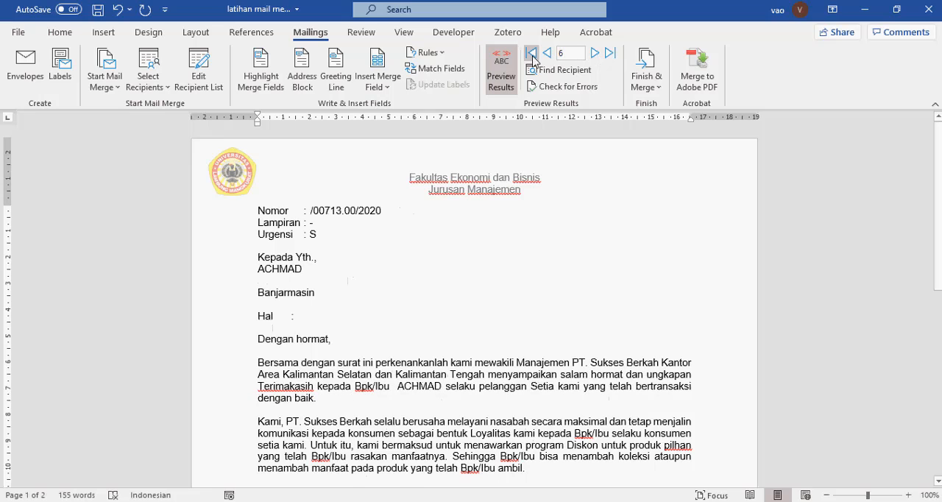
{"action": "left_click", "coordinate": [491, 78]}
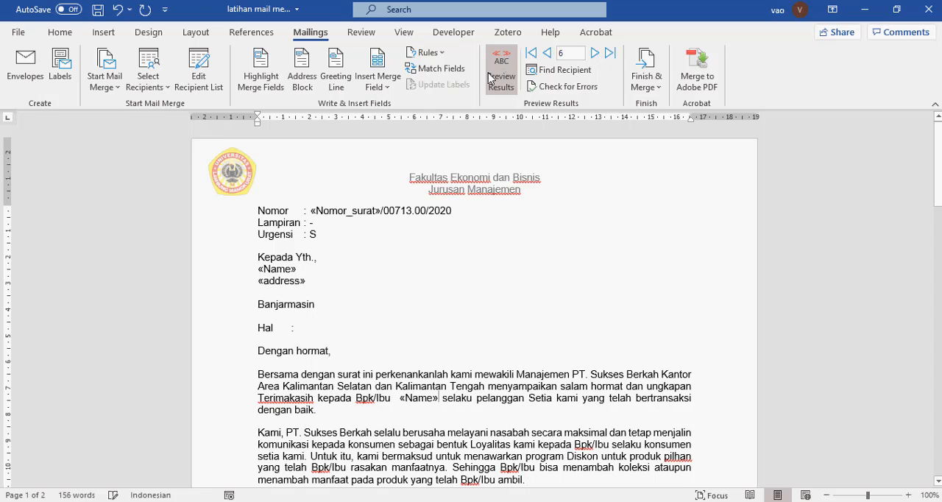
Check the Finish & Merge output options and preview the merged letters of the first and last recipients
{"action": "left_click", "coordinate": [655, 87]}
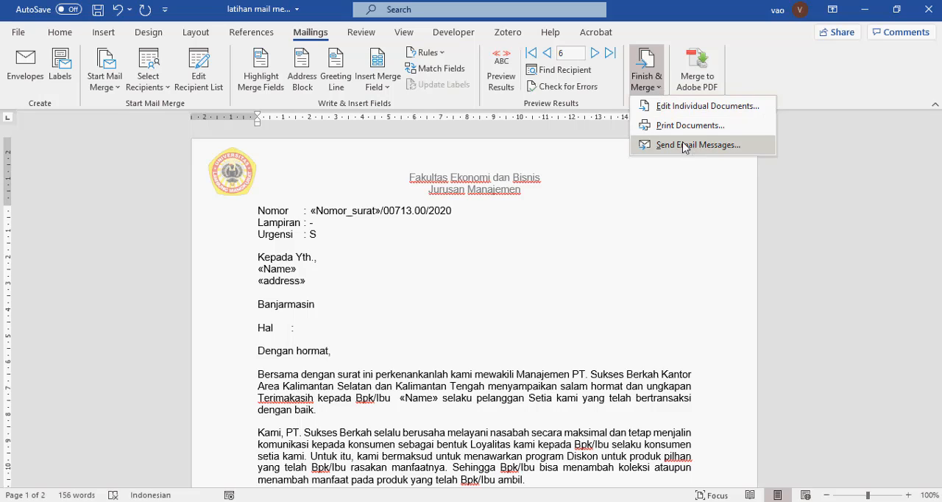
{"action": "left_click", "coordinate": [655, 92]}
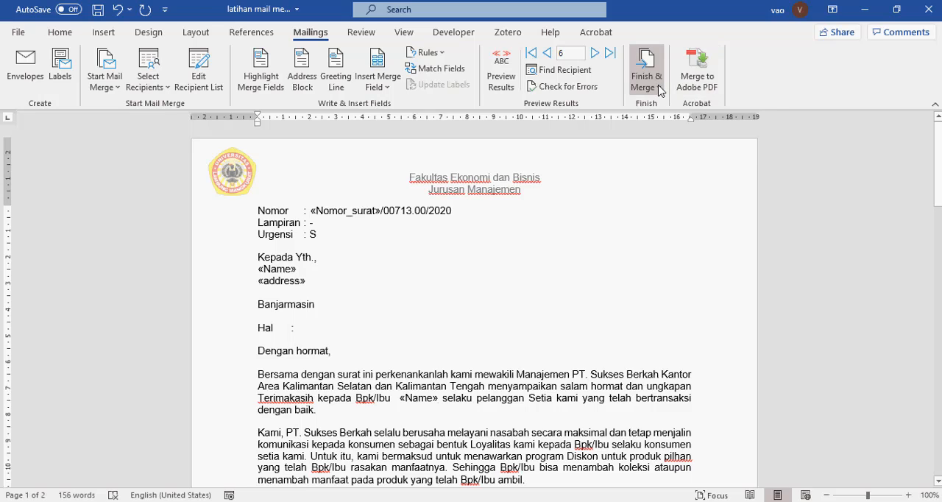
{"action": "left_click", "coordinate": [507, 79]}
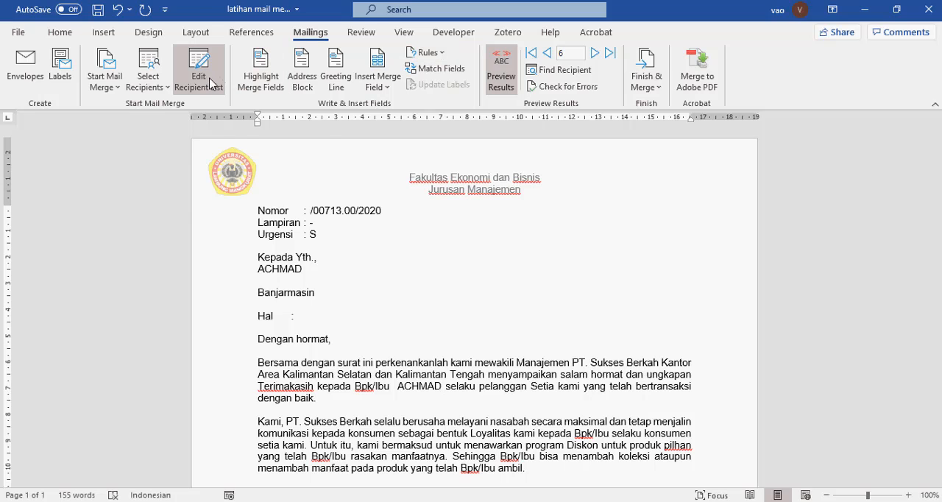
{"action": "left_click", "coordinate": [610, 55]}
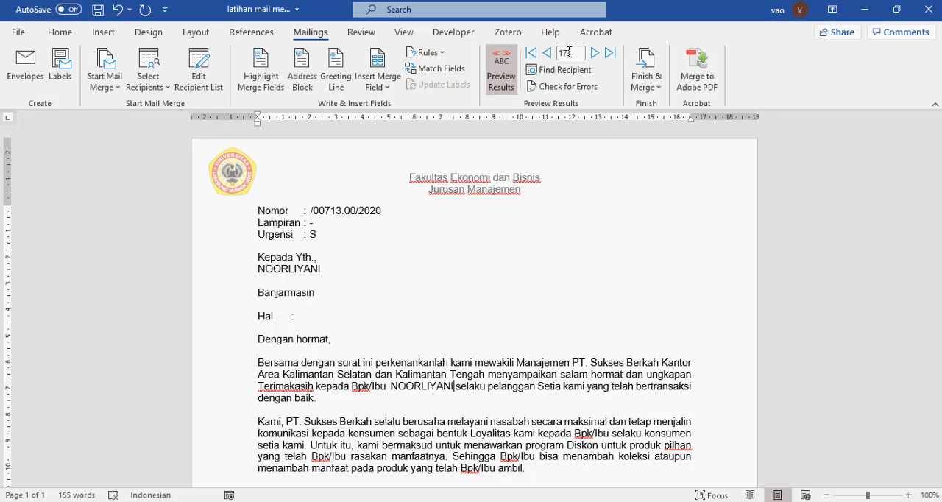
{"action": "left_click", "coordinate": [532, 53]}
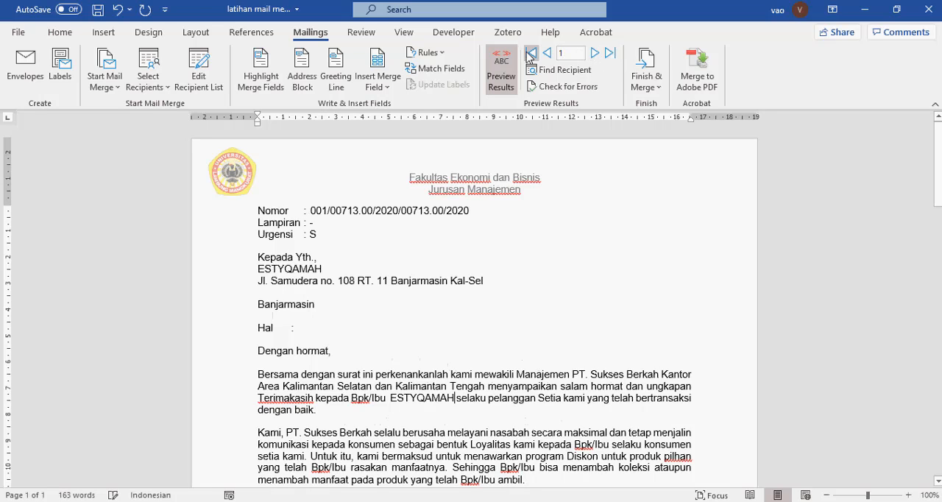
{"action": "left_click", "coordinate": [610, 53]}
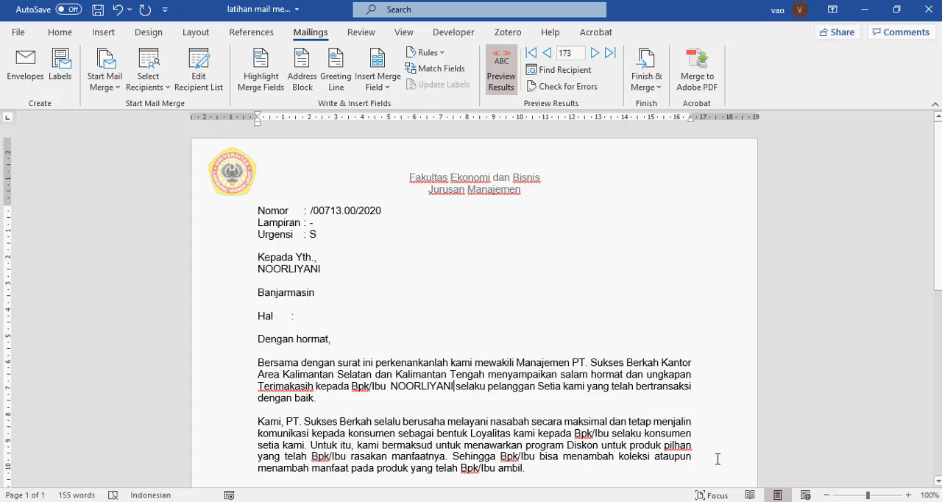
{"action": "mouse_move", "coordinate": [733, 501]}
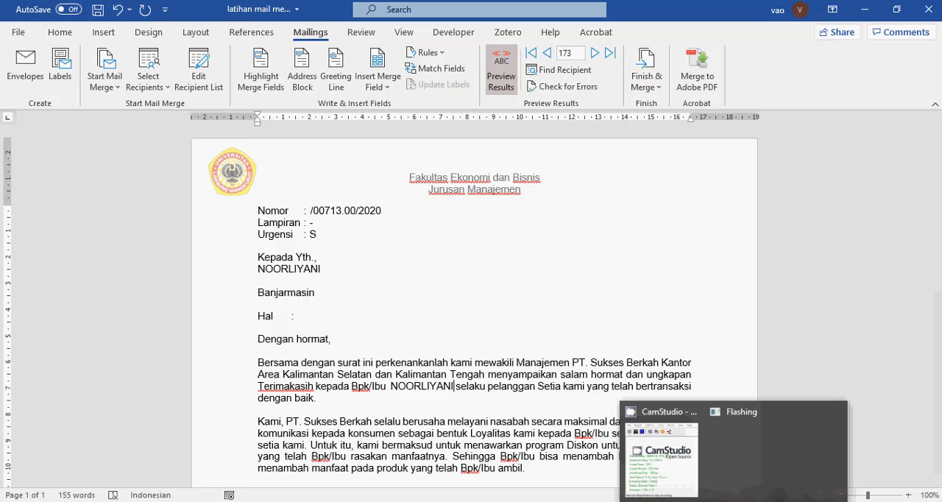